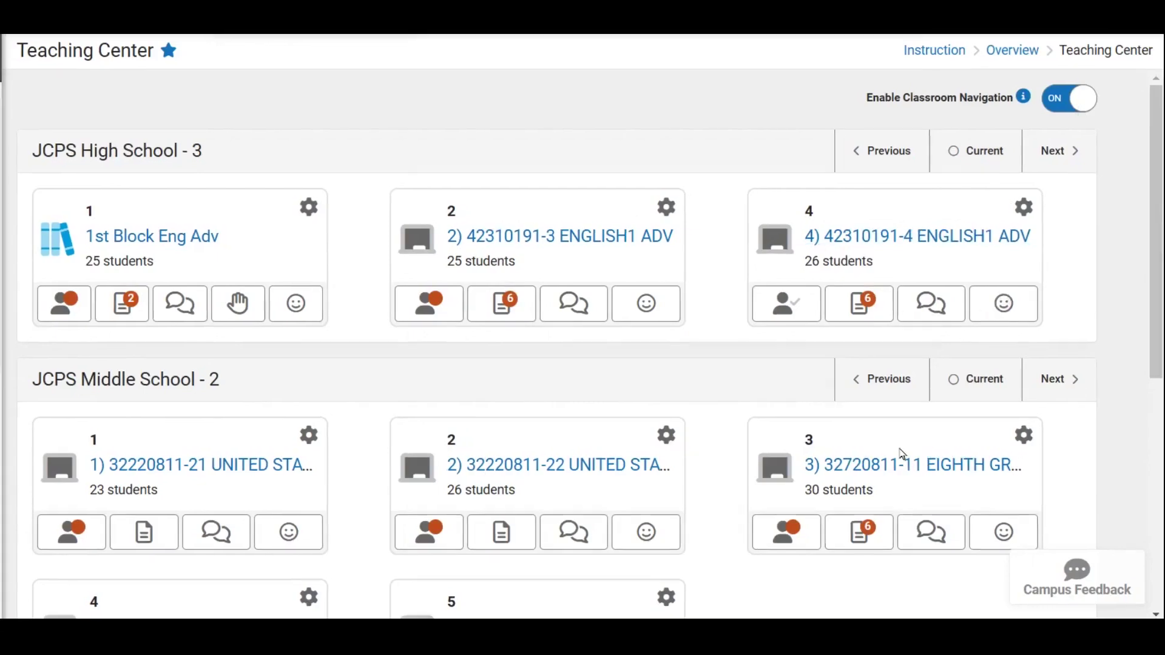
# Open the period 3 Eighth Grade Mathematics classroom and its Instruction tools
pyautogui.click(899, 472)
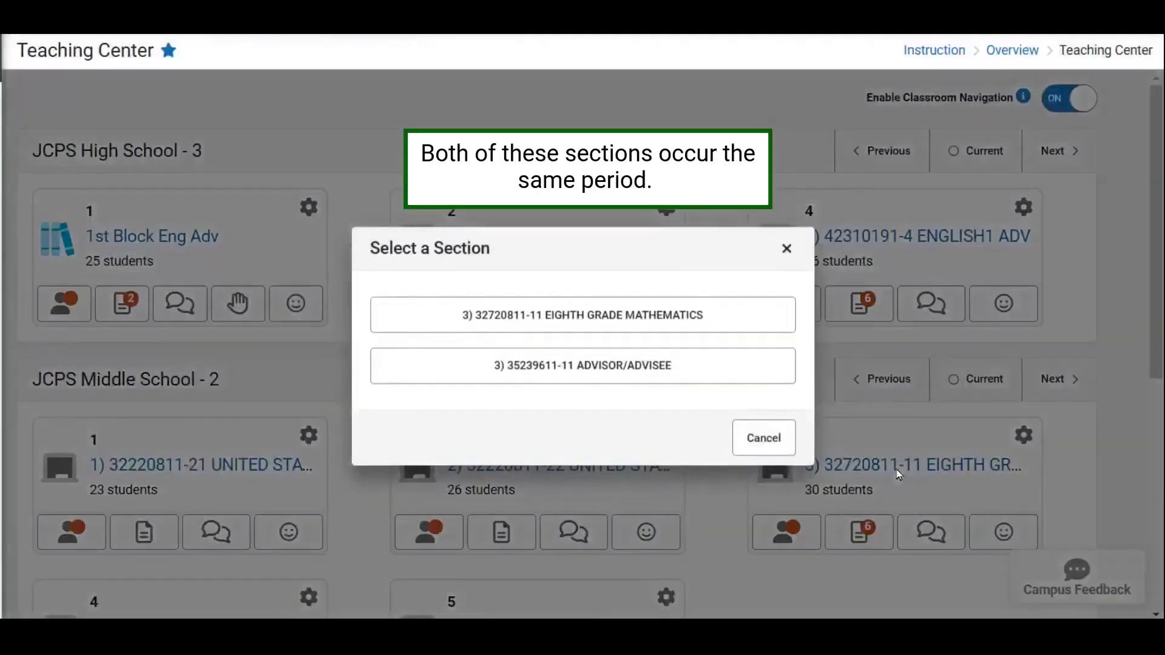
pyautogui.click(671, 322)
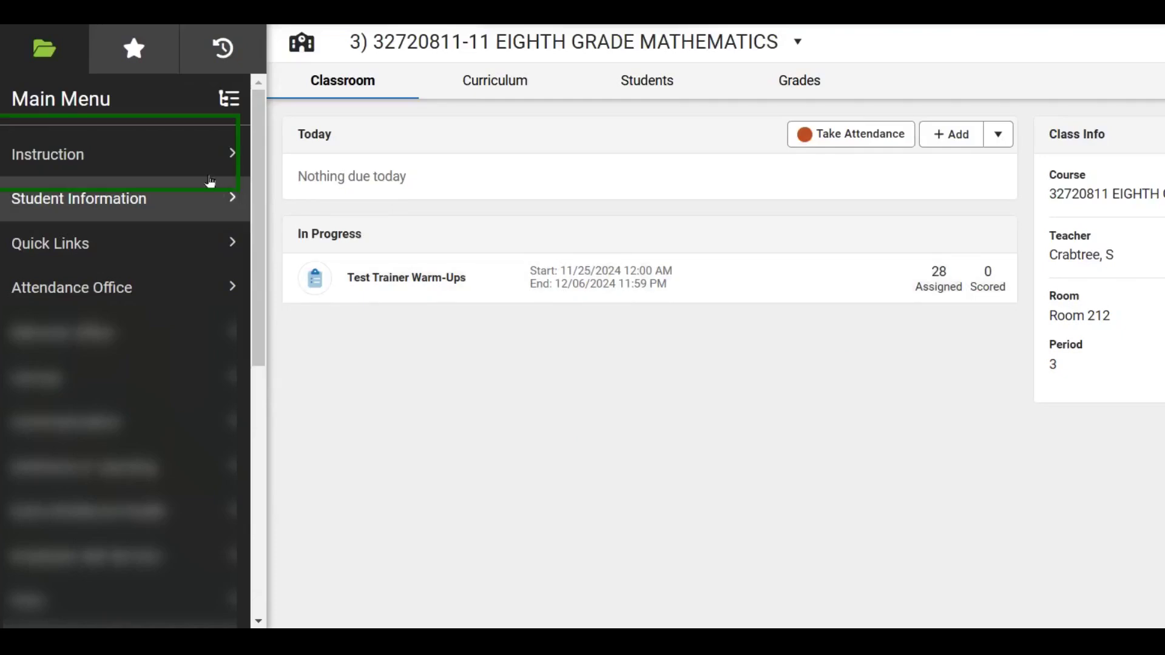
pyautogui.click(191, 159)
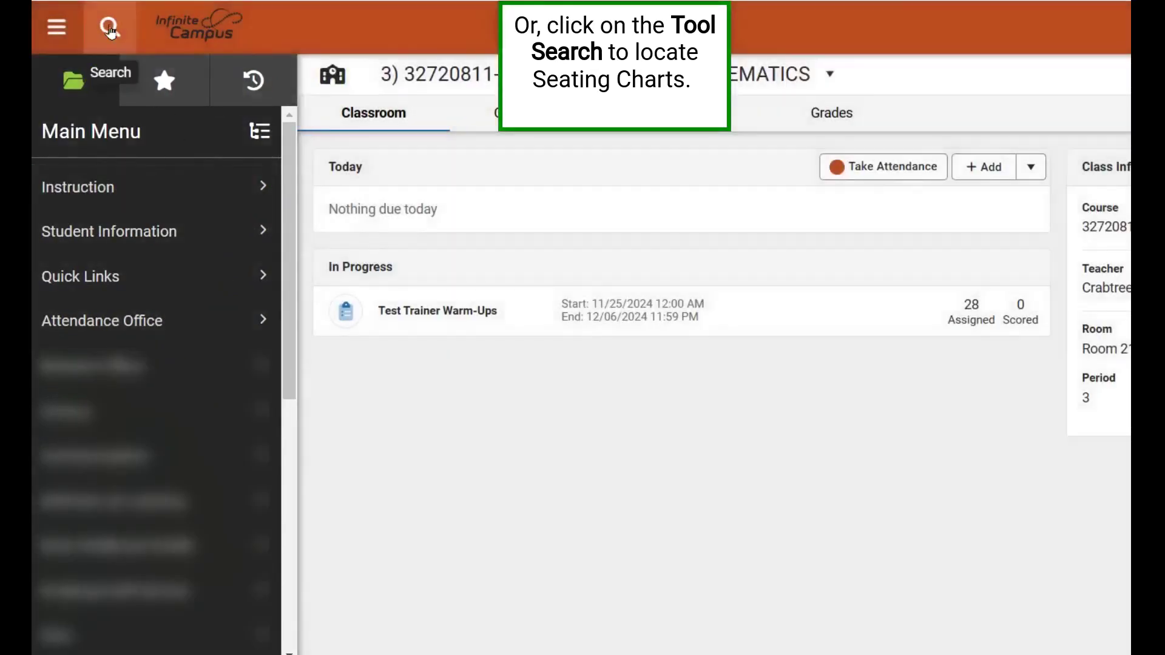
# Run a Tool-type search for 'seating' to find Seating Charts
pyautogui.click(109, 28)
pyautogui.click(143, 142)
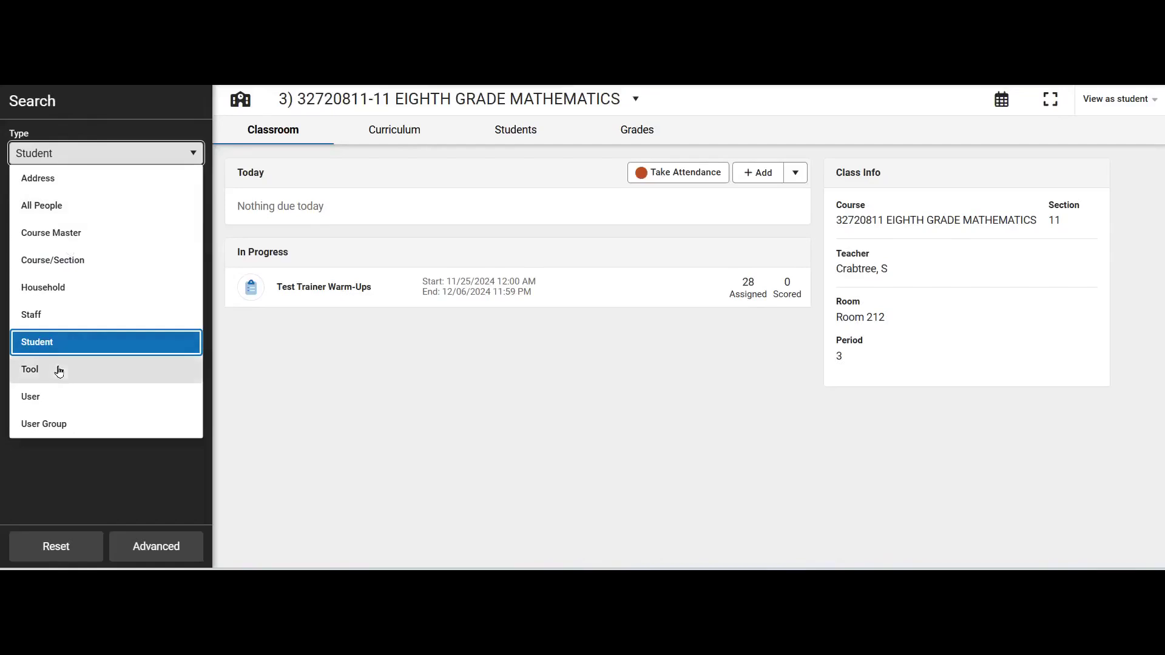
pyautogui.click(59, 372)
pyautogui.click(66, 196)
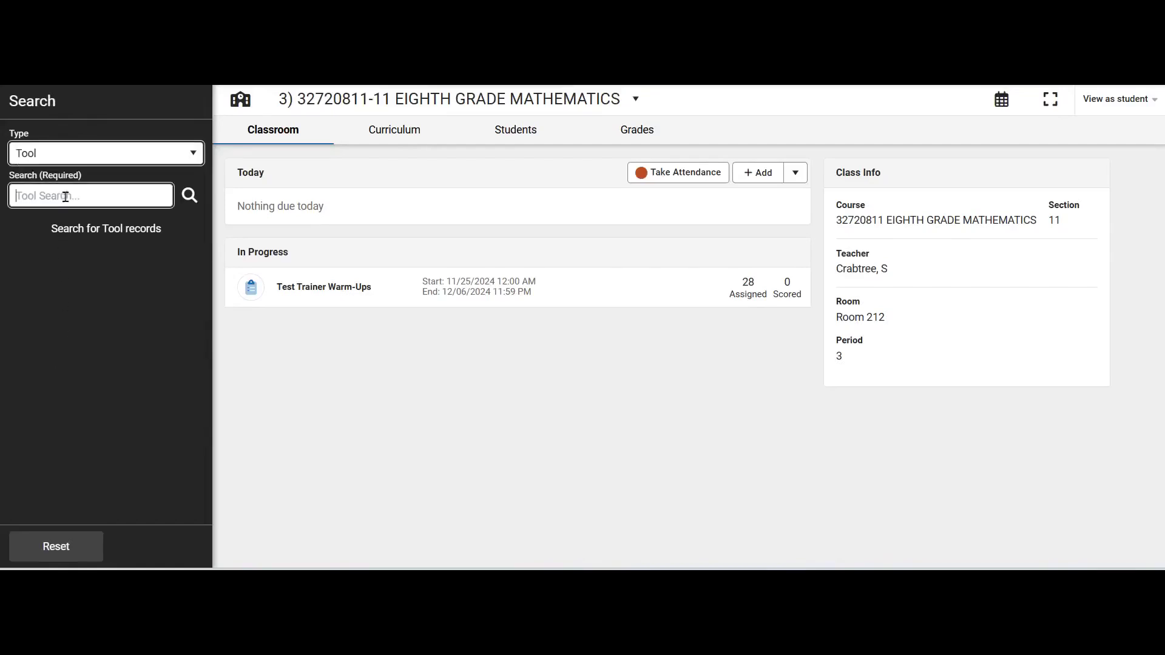
pyautogui.write('seating')
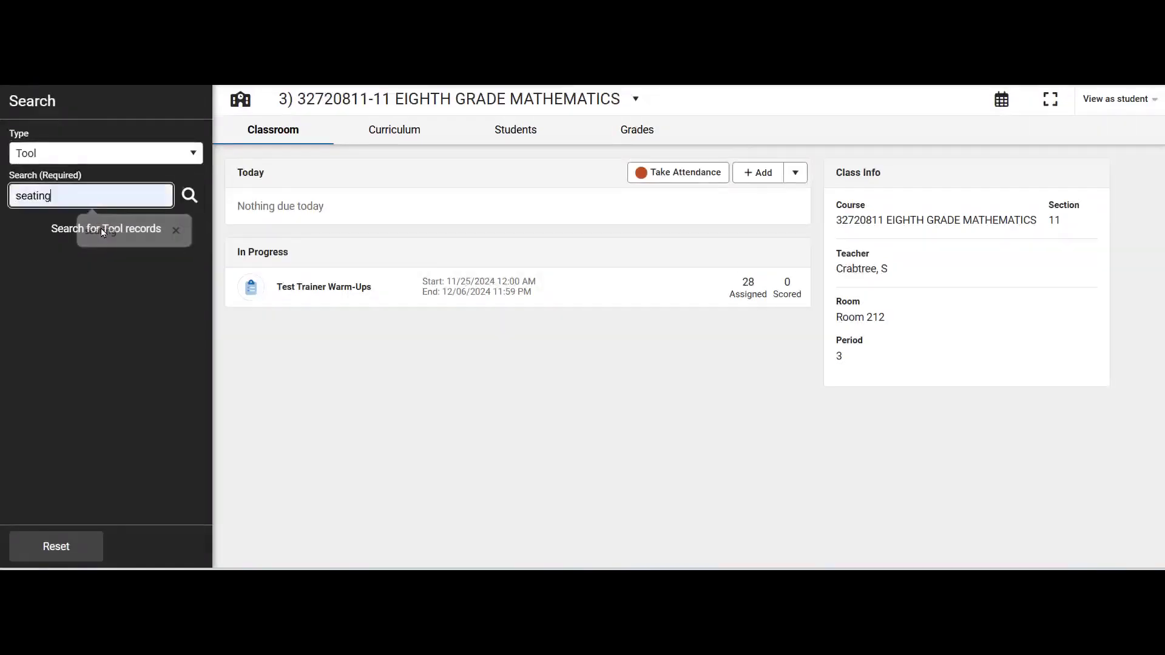
pyautogui.click(190, 195)
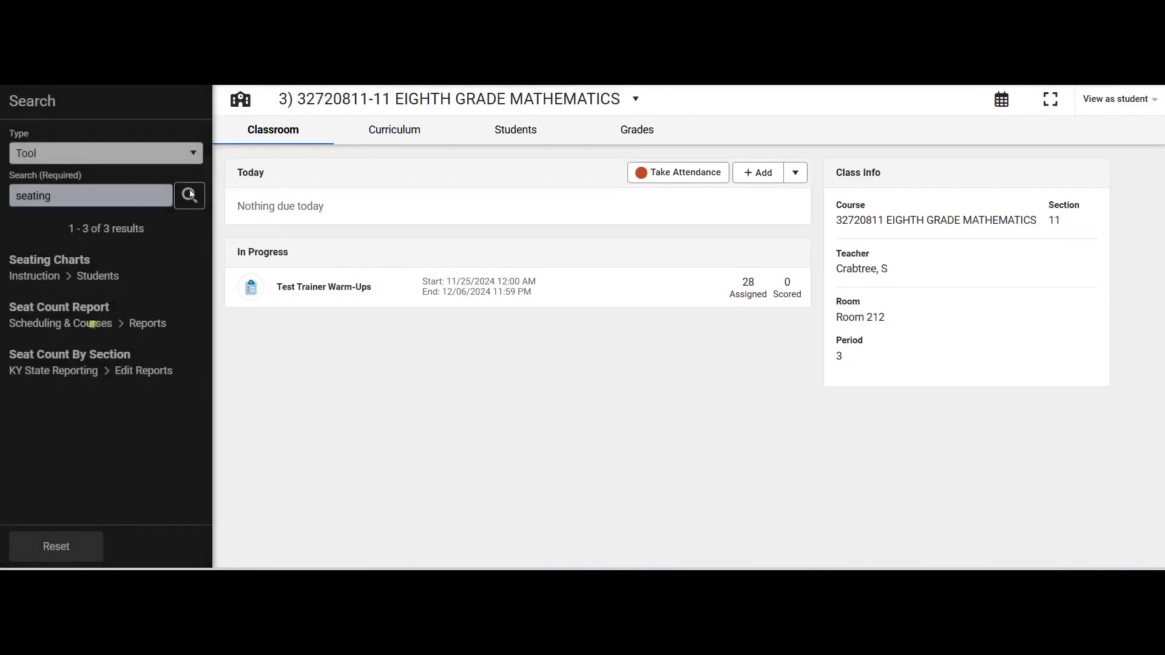
pyautogui.click(70, 266)
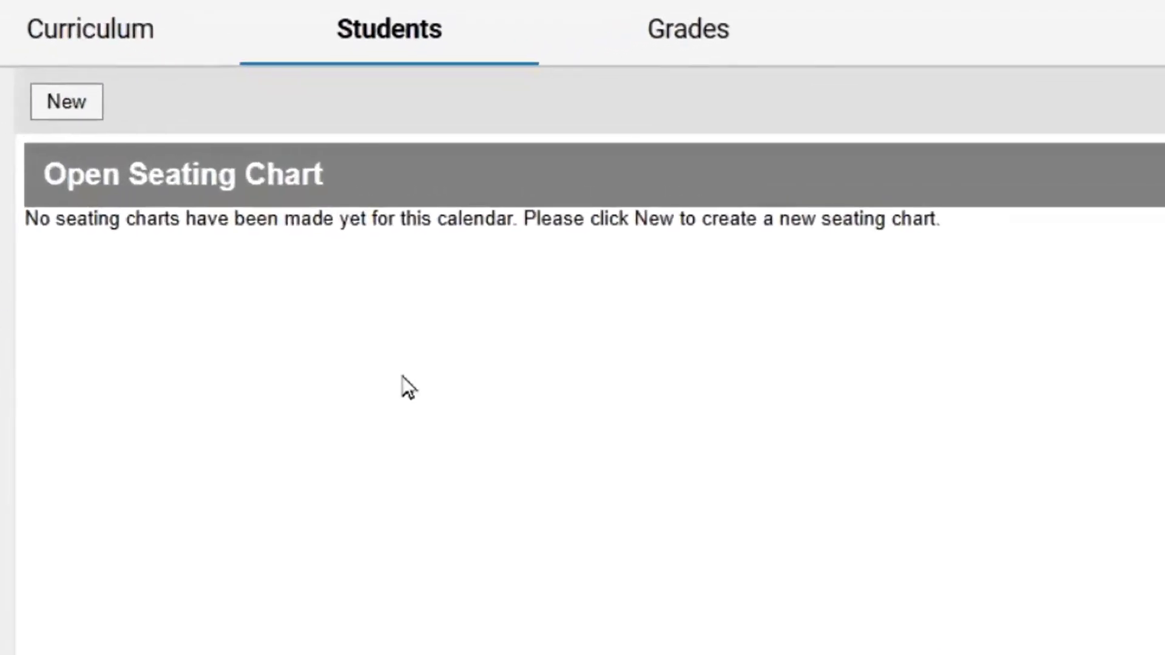
pyautogui.click(72, 102)
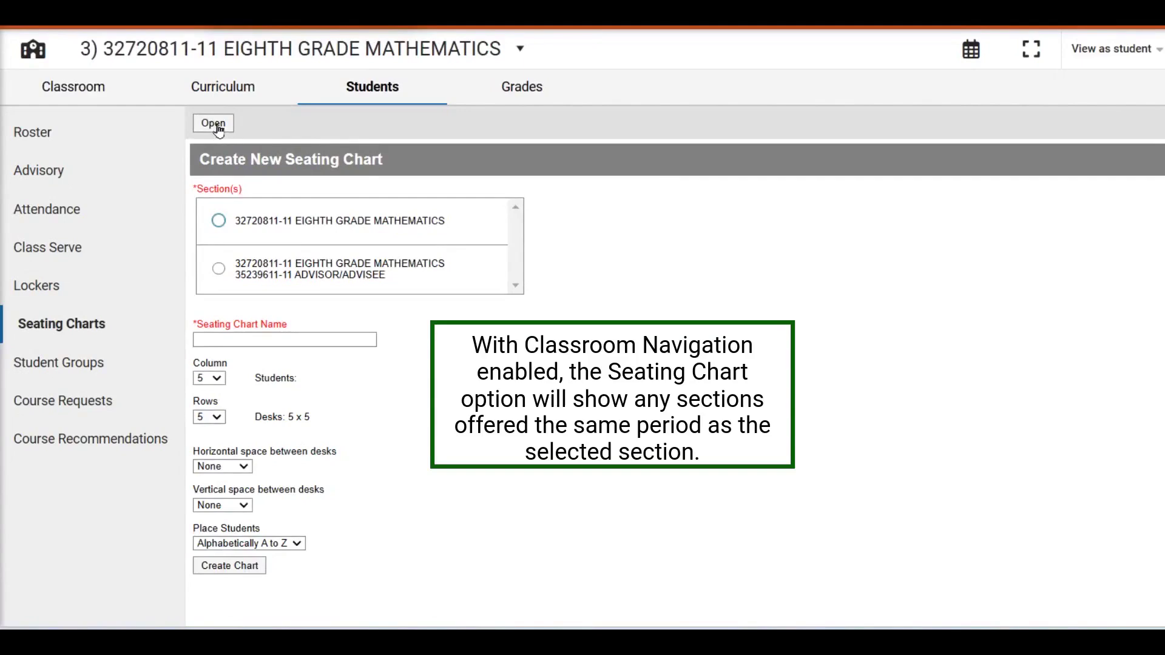
pyautogui.click(519, 48)
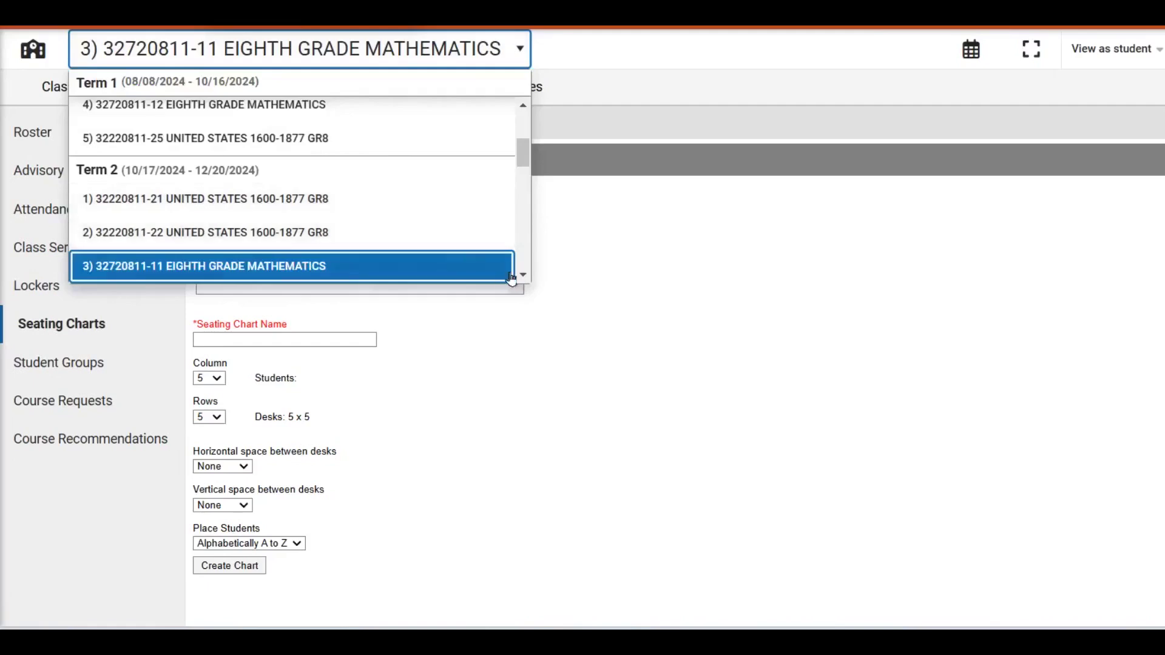
pyautogui.click(216, 108)
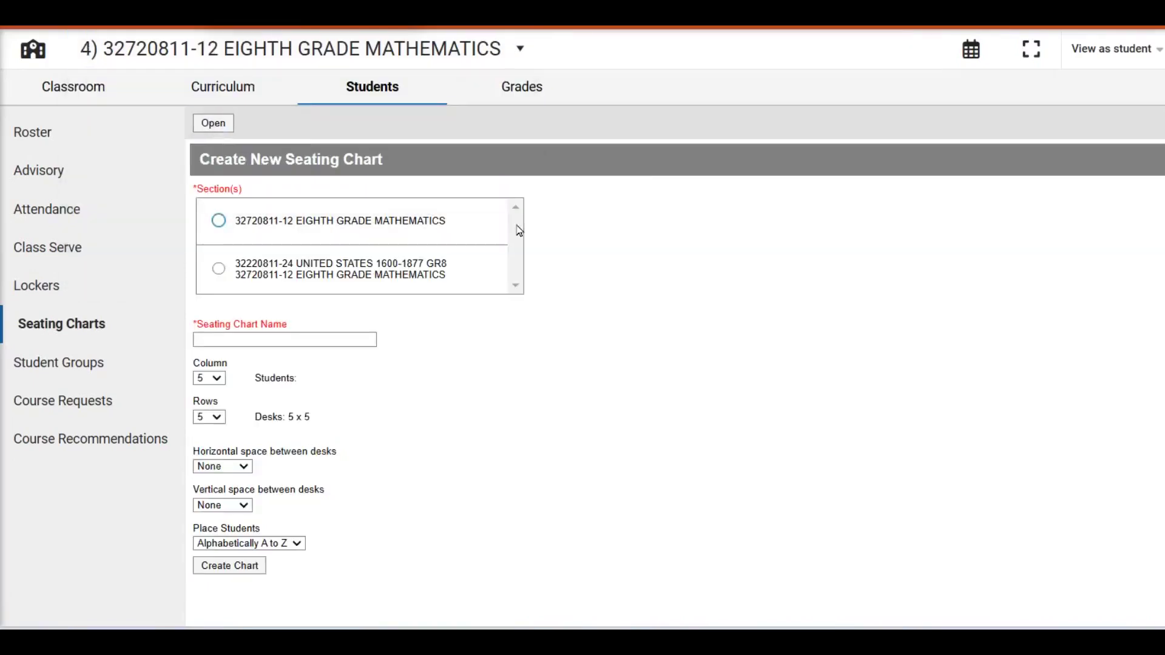
pyautogui.click(33, 48)
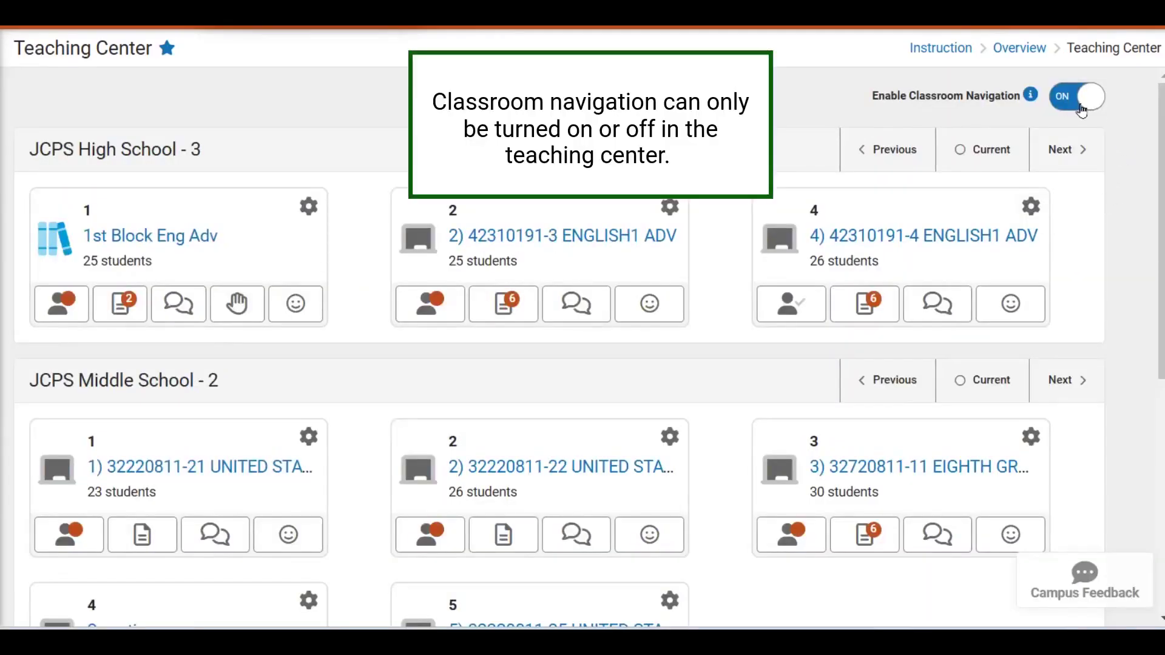
# Disable Classroom Navigation and start a new seating chart from Recent Tools
pyautogui.click(1083, 110)
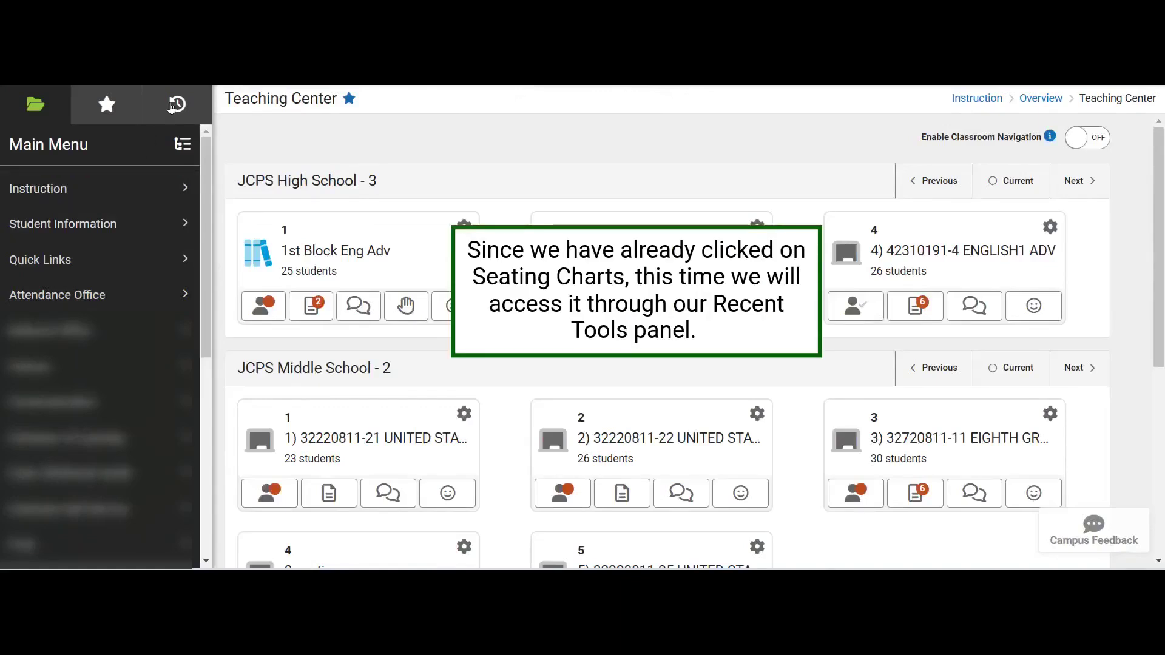
pyautogui.click(176, 106)
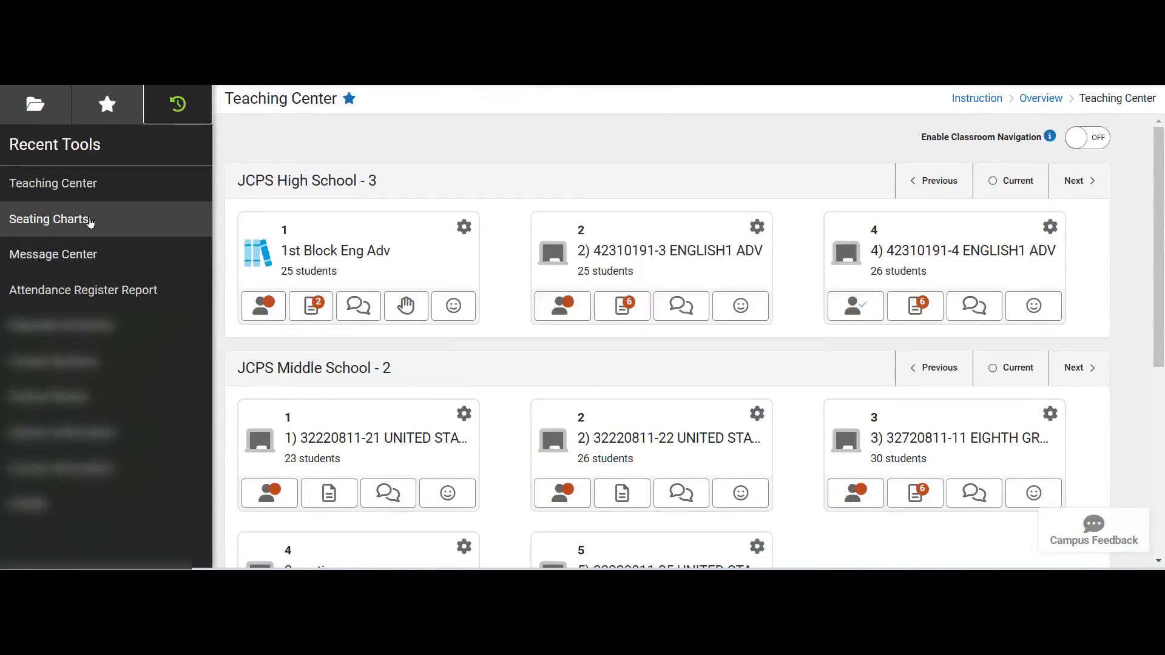
pyautogui.click(86, 219)
pyautogui.click(32, 91)
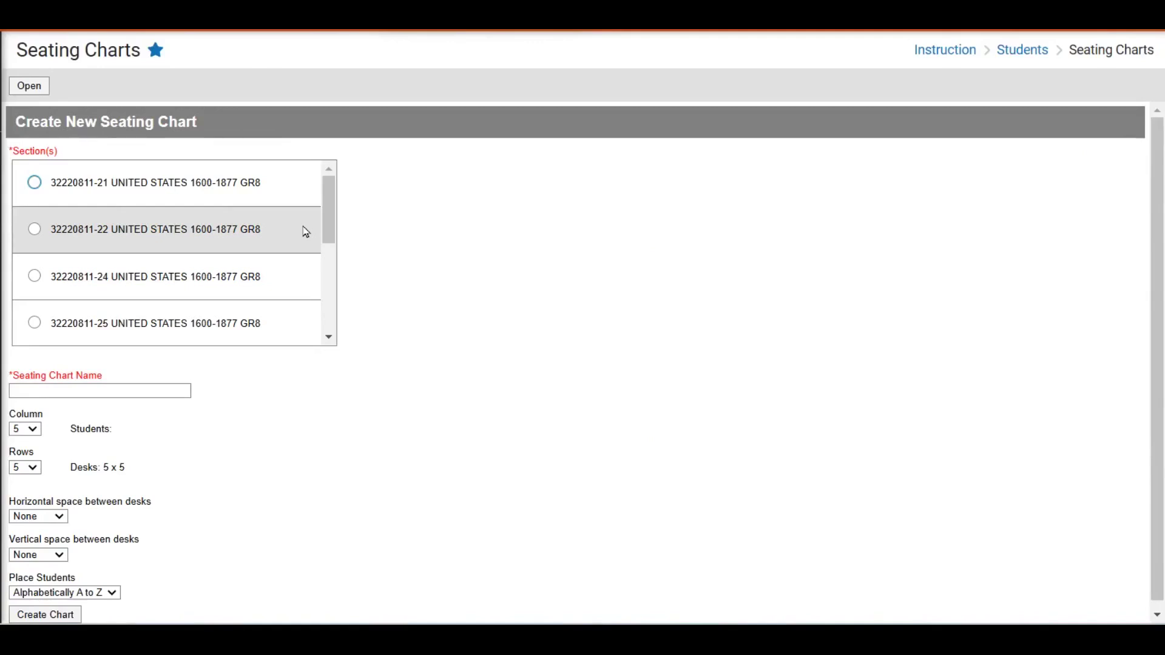
pyautogui.scroll(-5, 306, 231)
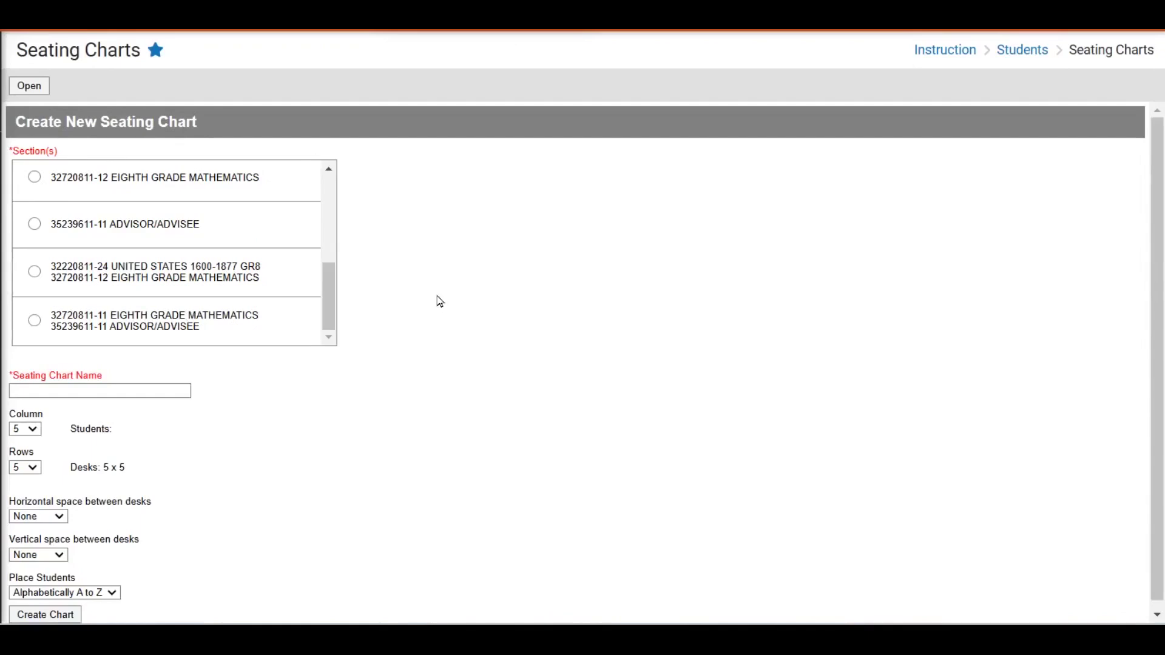
pyautogui.click(33, 322)
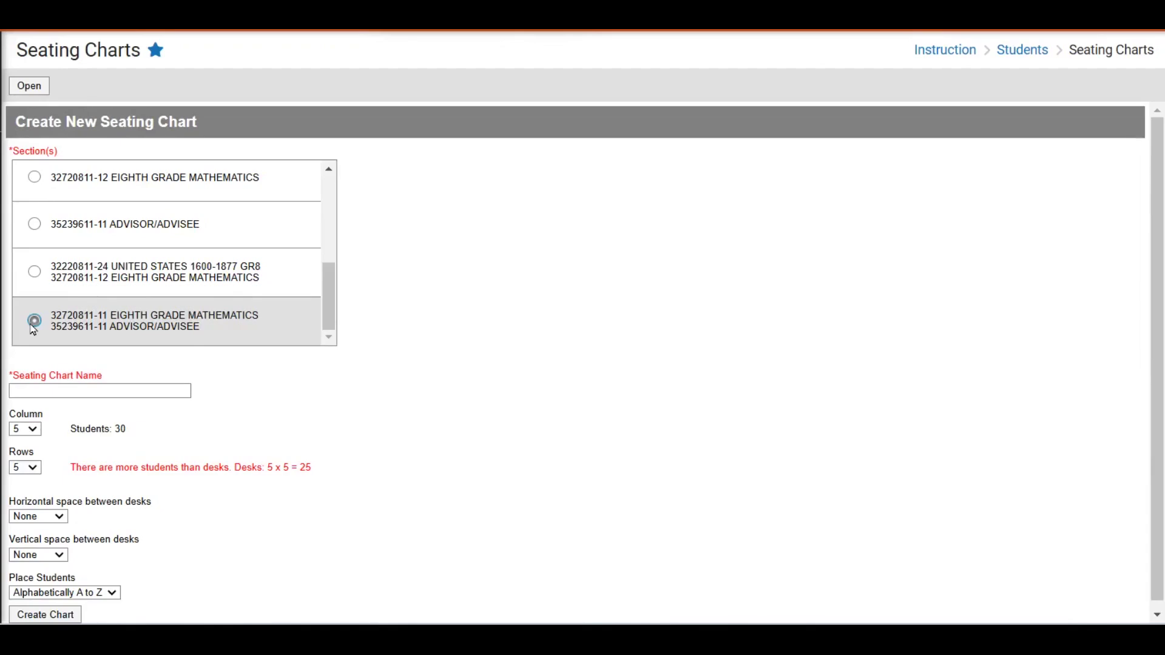
# Enter 'Period 3 8th Grade Math & ADV' as the seating chart name
pyautogui.click(36, 390)
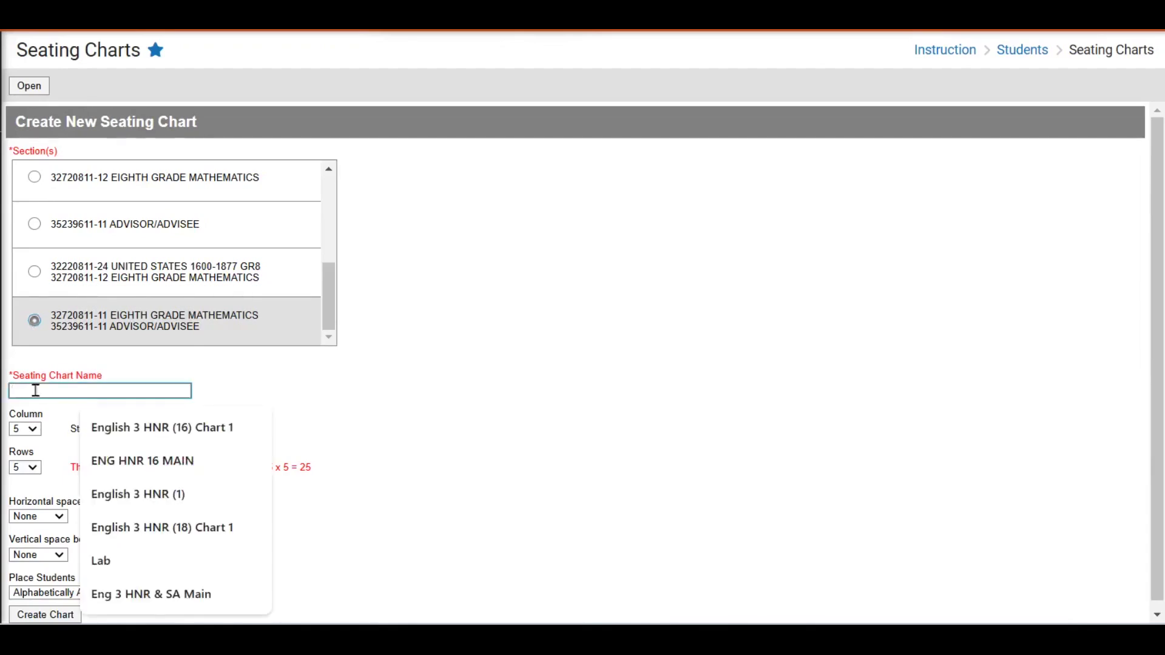
pyautogui.write('Period 3')
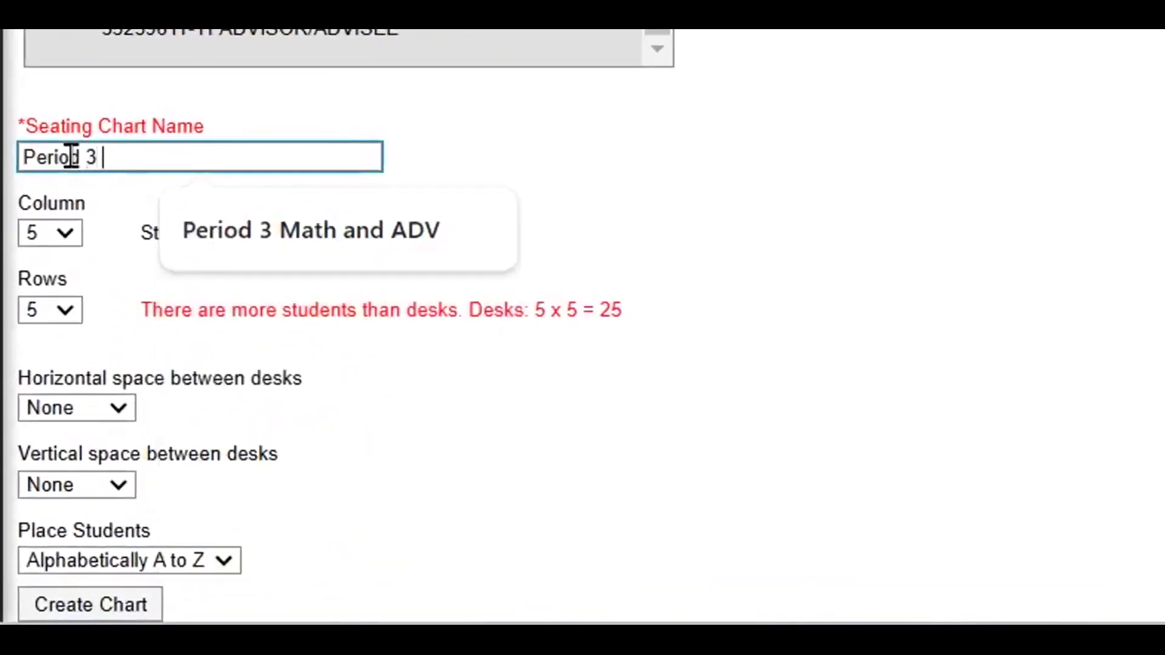
pyautogui.write(' 8th Grade Mat')
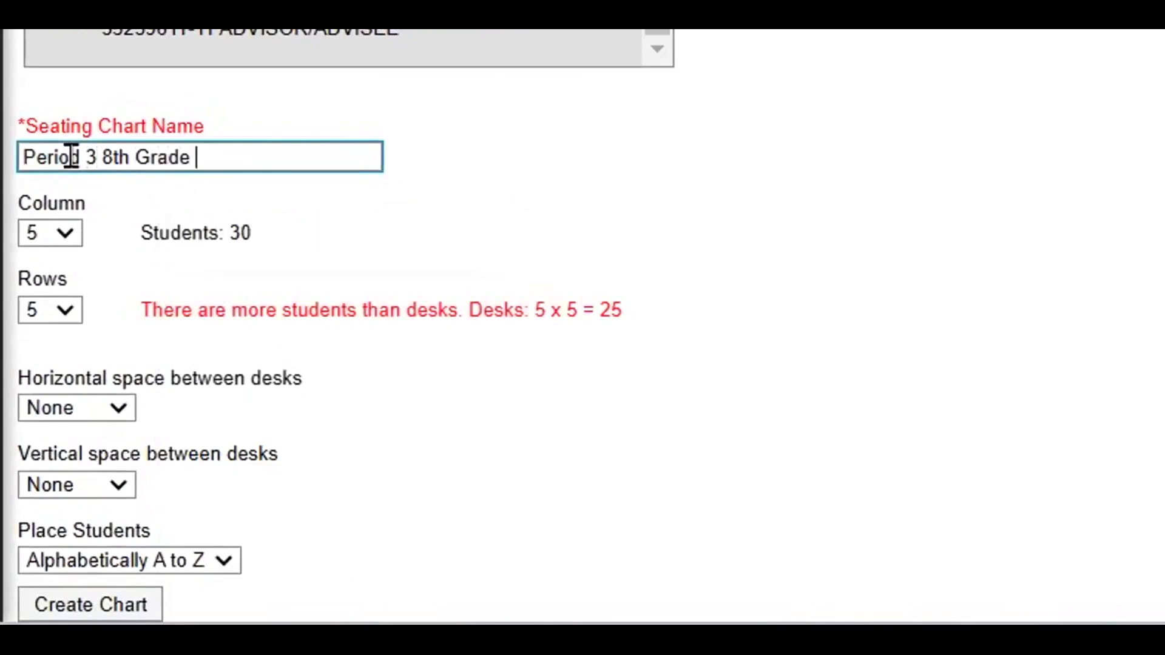
pyautogui.write('h & ')
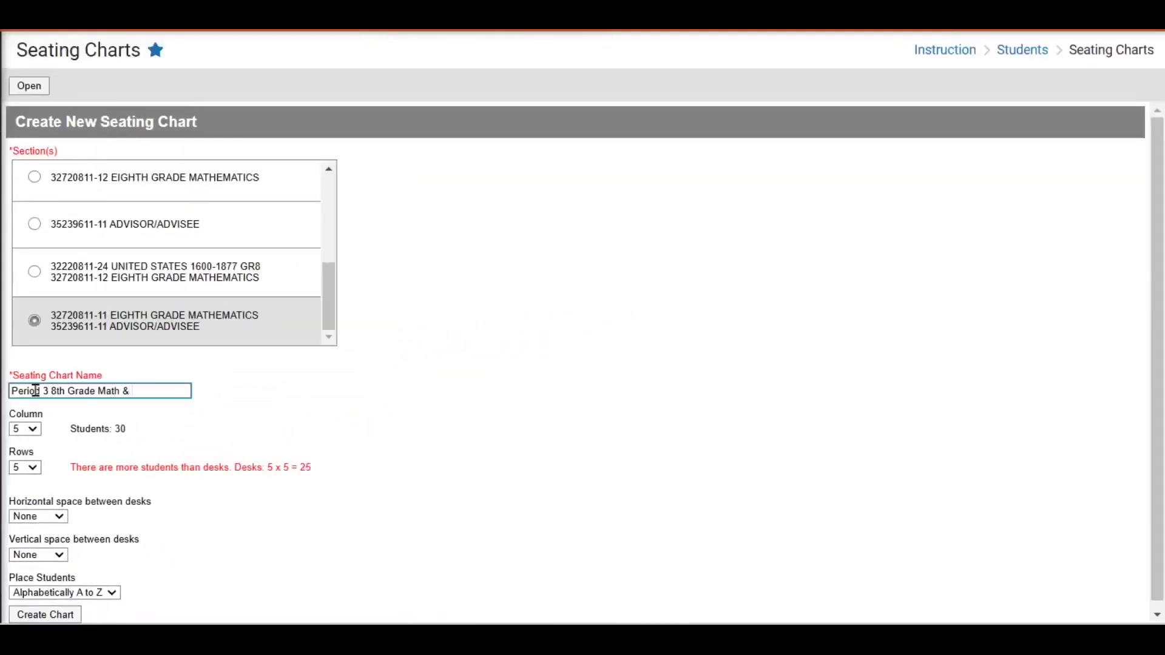
pyautogui.write('ADV')
pyautogui.click(700, 355)
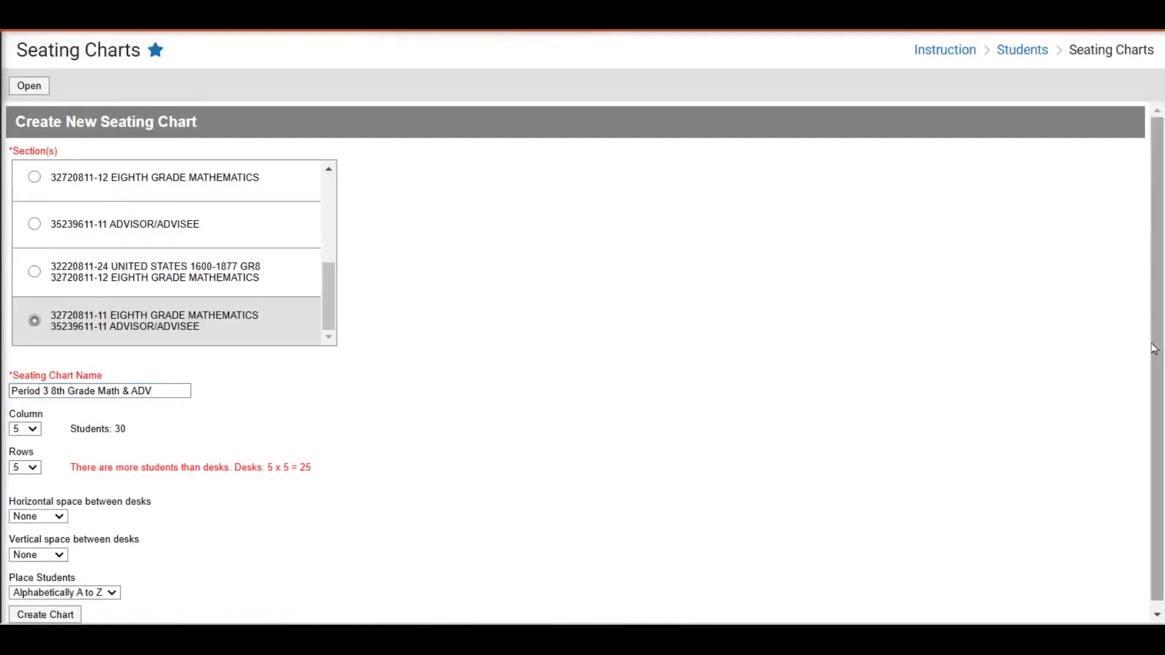
pyautogui.scroll(-1, 1153, 349)
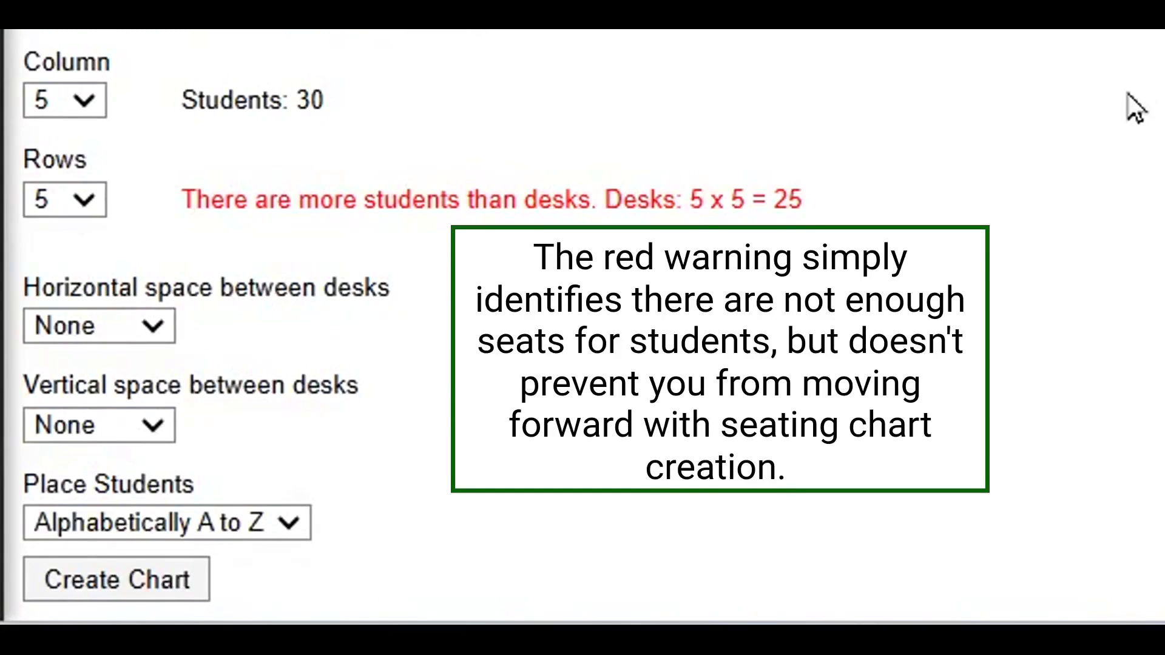
# Set 6 rows with 1/2 desk horizontal and 1/2 desk vertical spacing
pyautogui.click(104, 199)
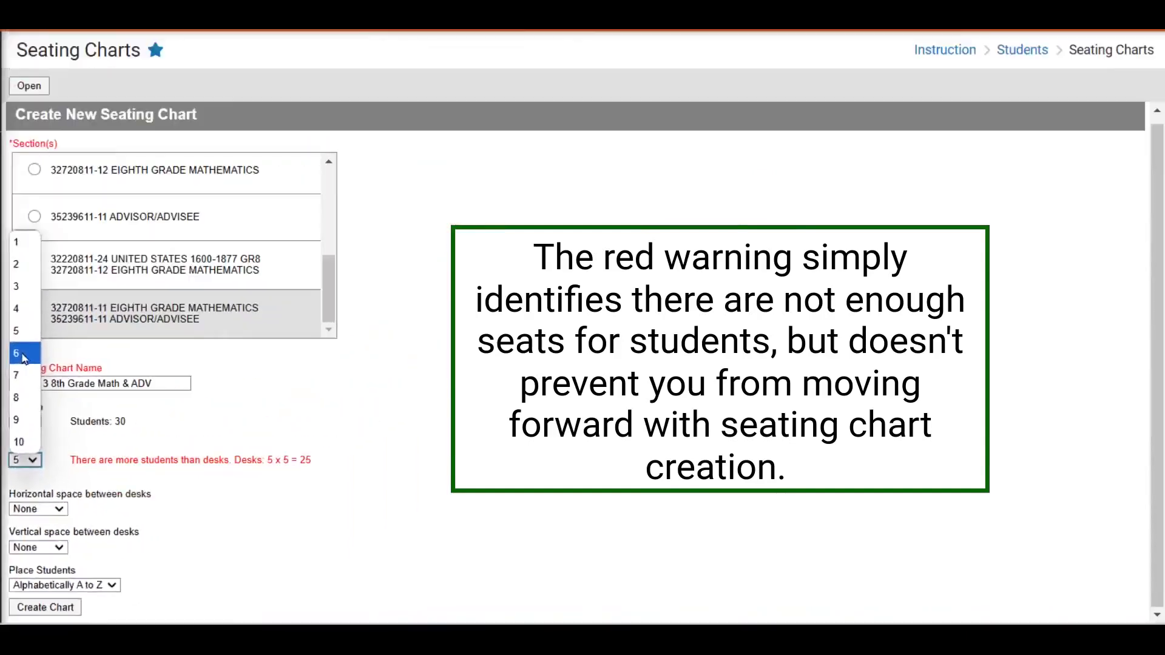
pyautogui.click(23, 354)
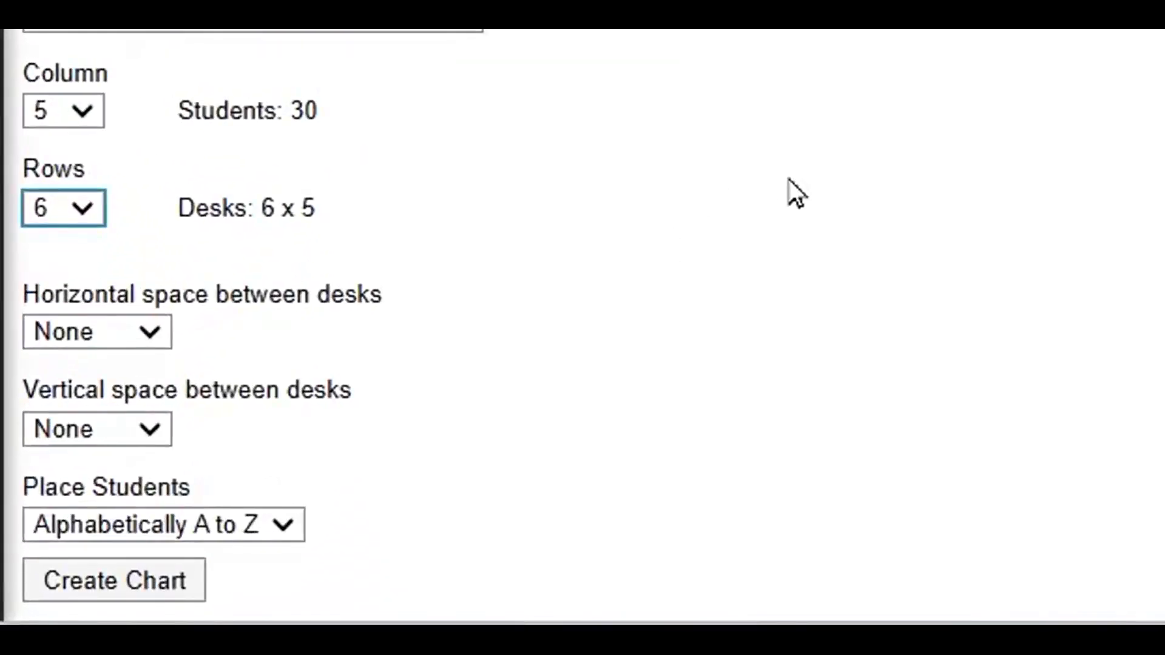
pyautogui.click(154, 337)
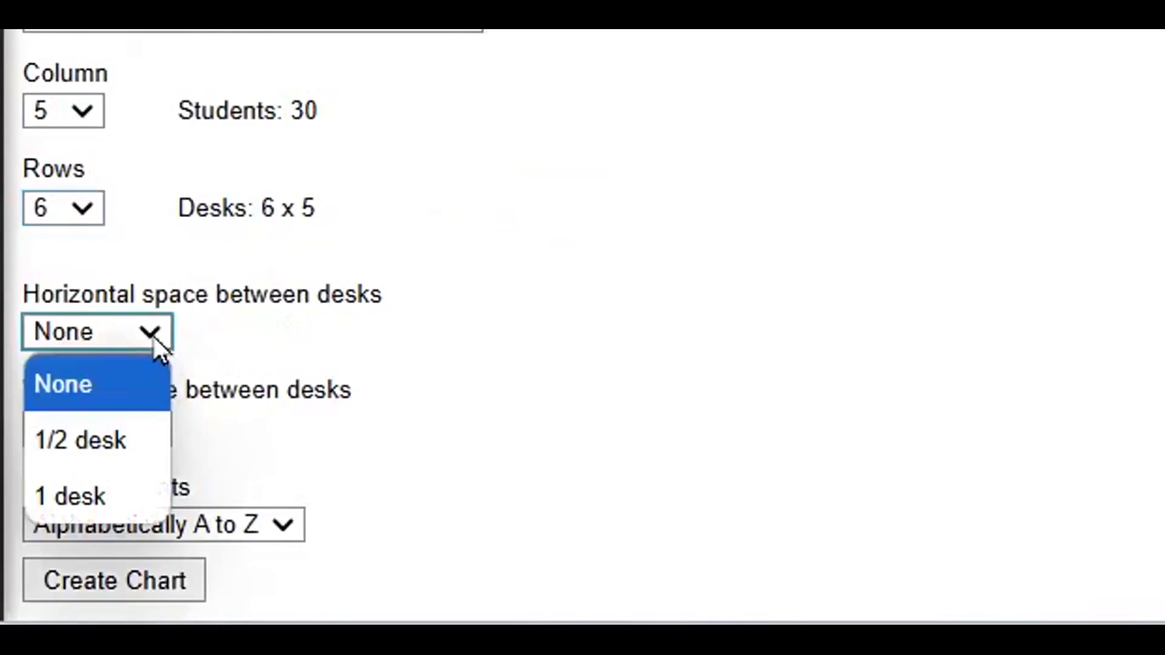
pyautogui.click(103, 448)
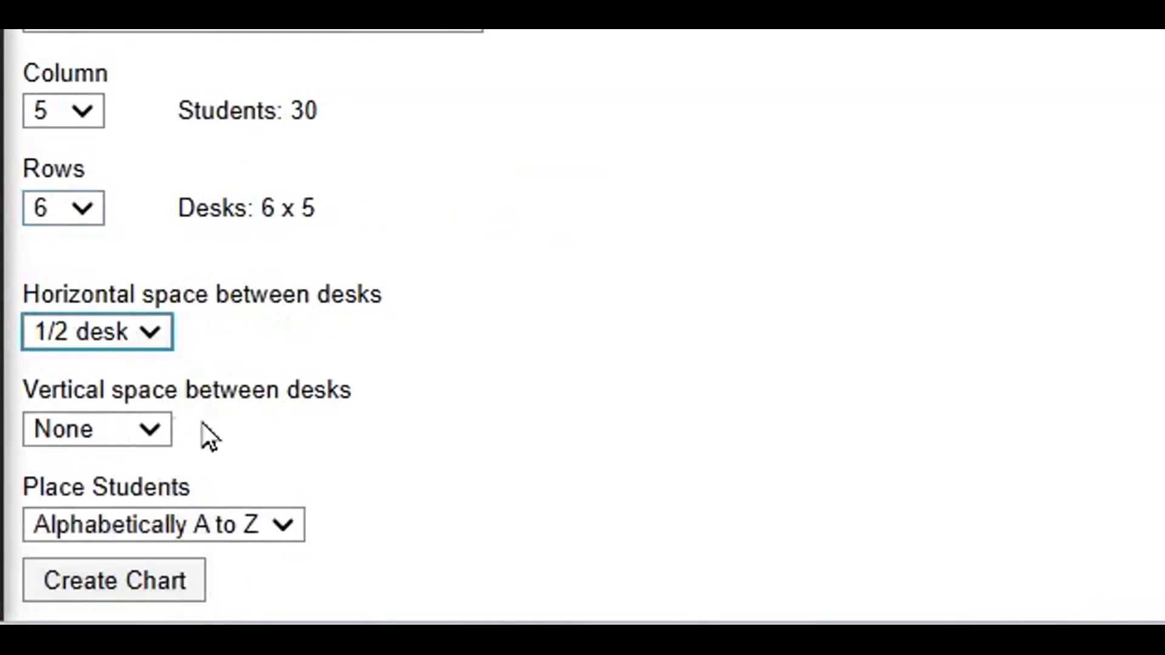
pyautogui.click(165, 424)
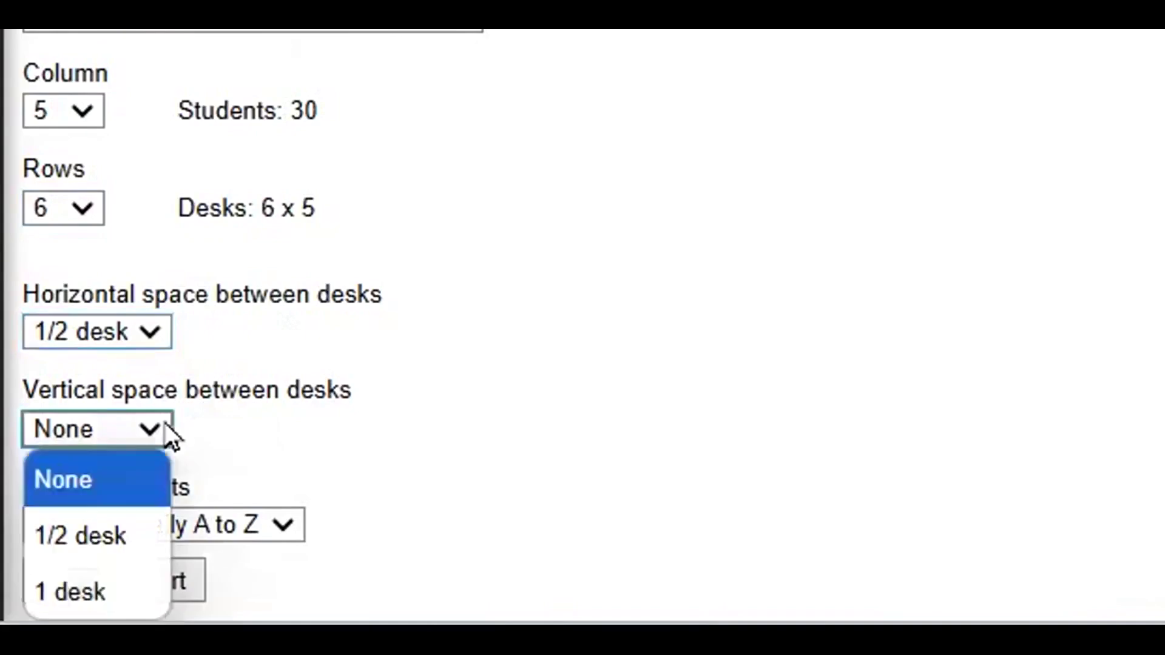
pyautogui.click(116, 534)
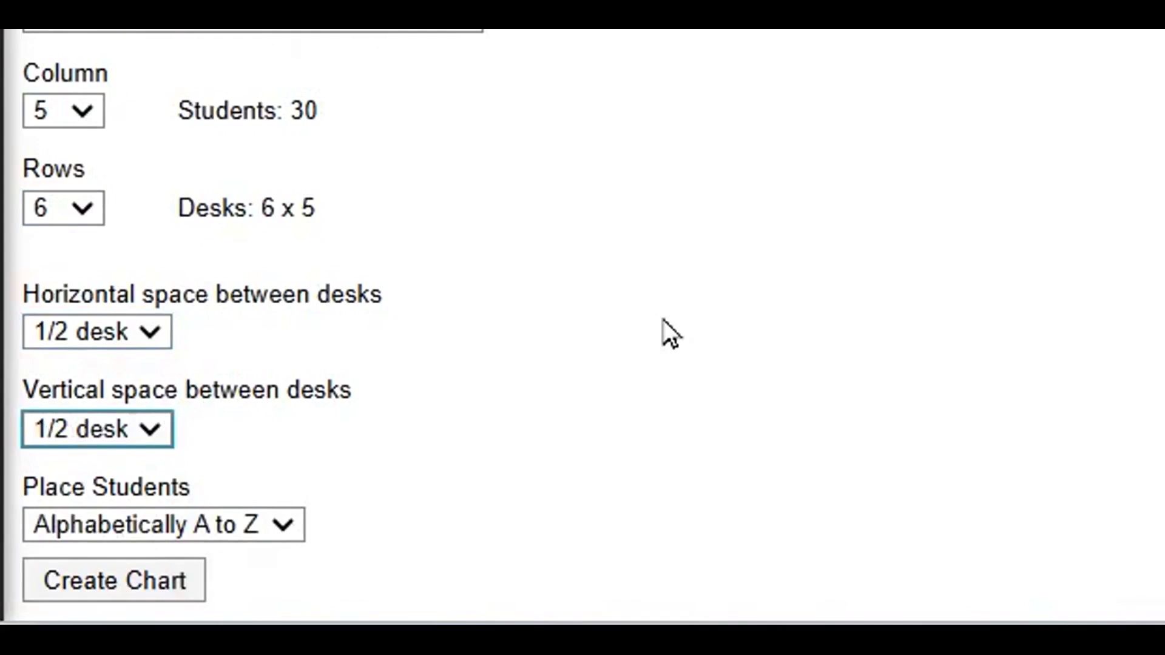
pyautogui.click(284, 525)
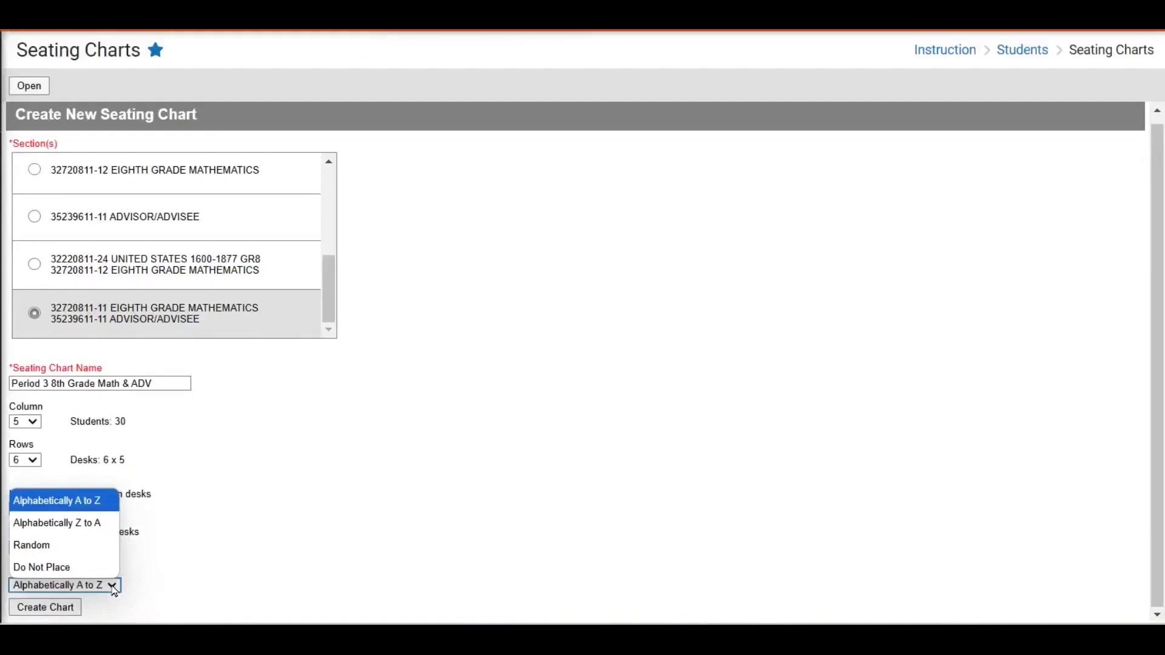
# Choose Random student placement and create the chart
pyautogui.click(85, 553)
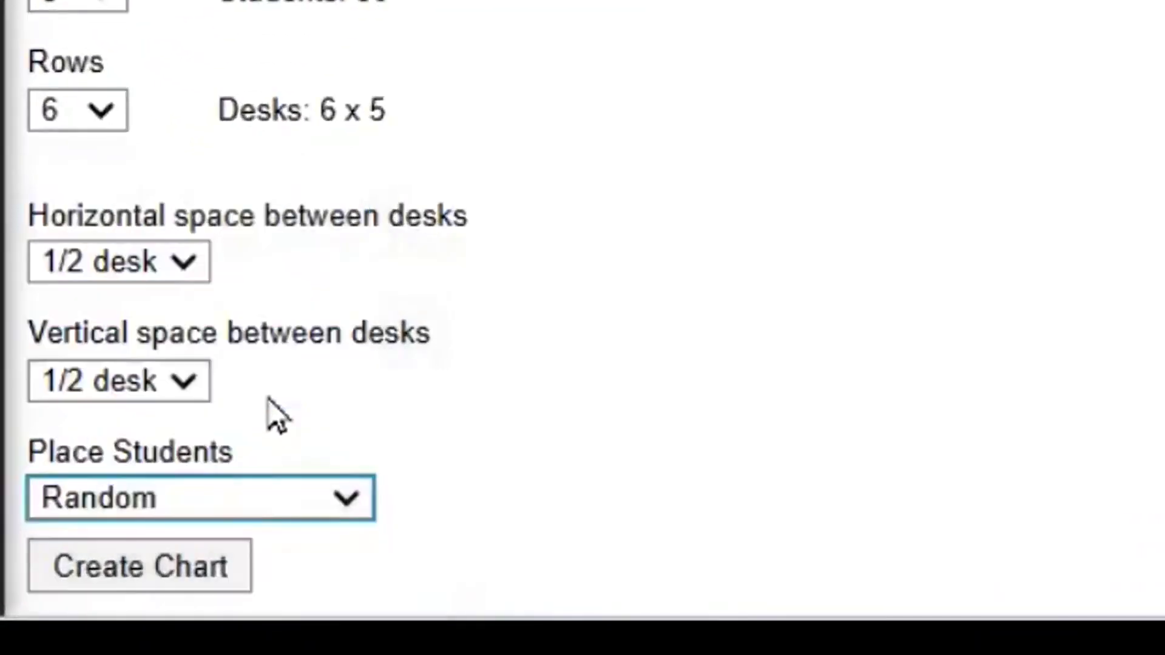
pyautogui.click(148, 581)
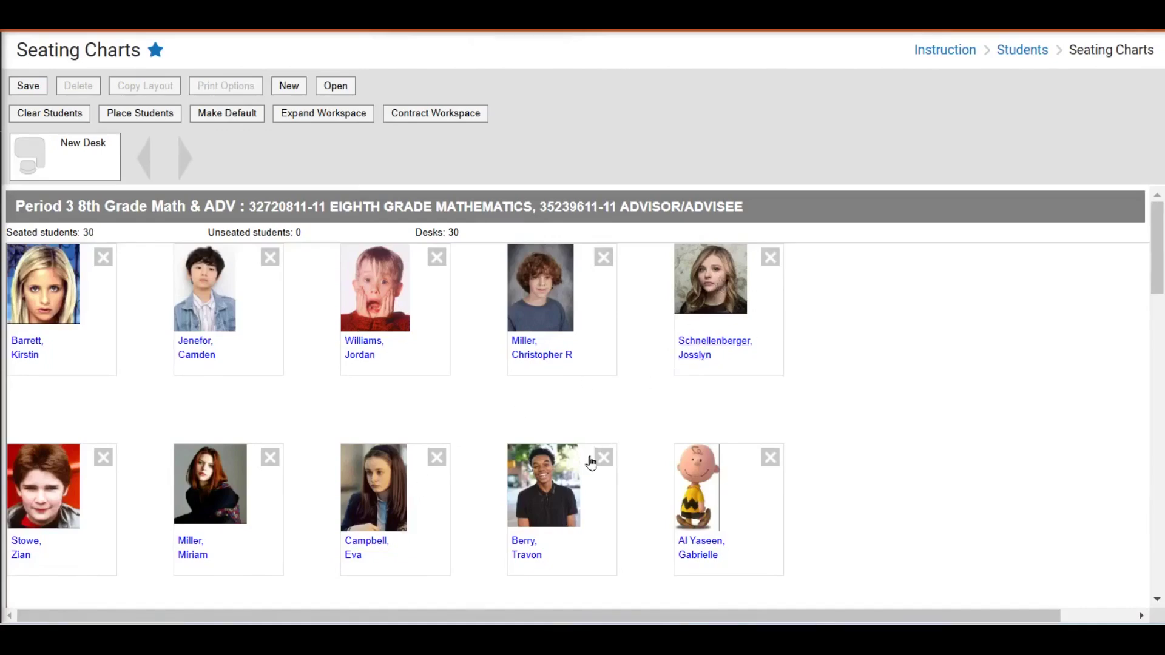
# Unseat and delete row two's third and fourth desks, then rearrange the row-one desks
pyautogui.click(603, 458)
pyautogui.click(437, 458)
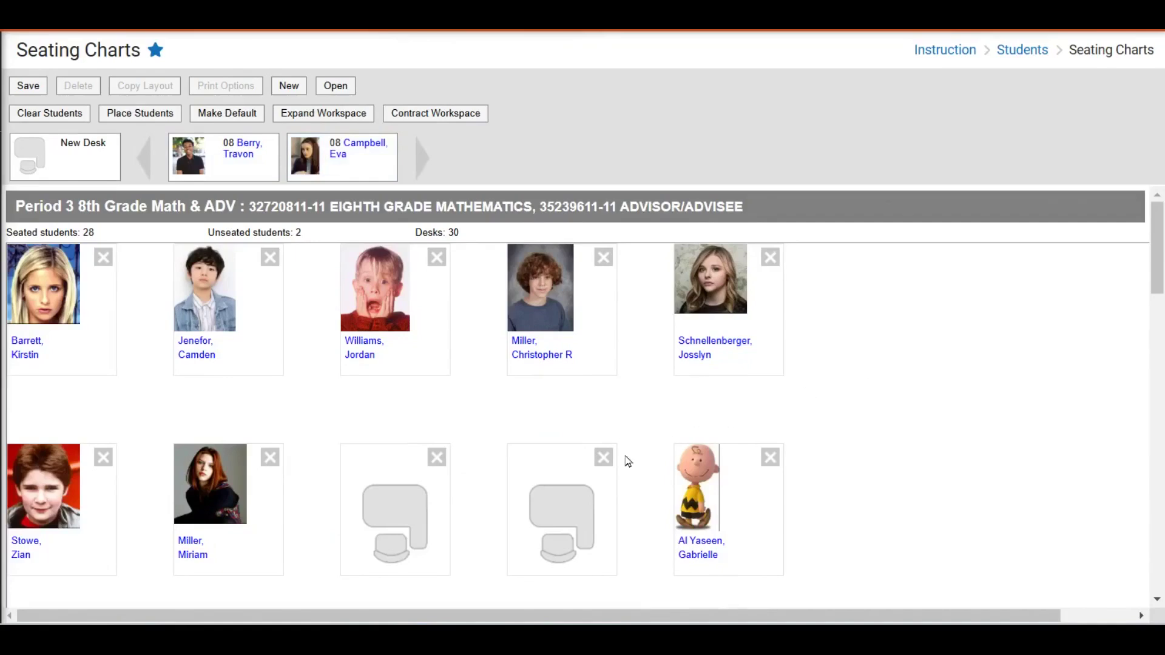
pyautogui.click(605, 460)
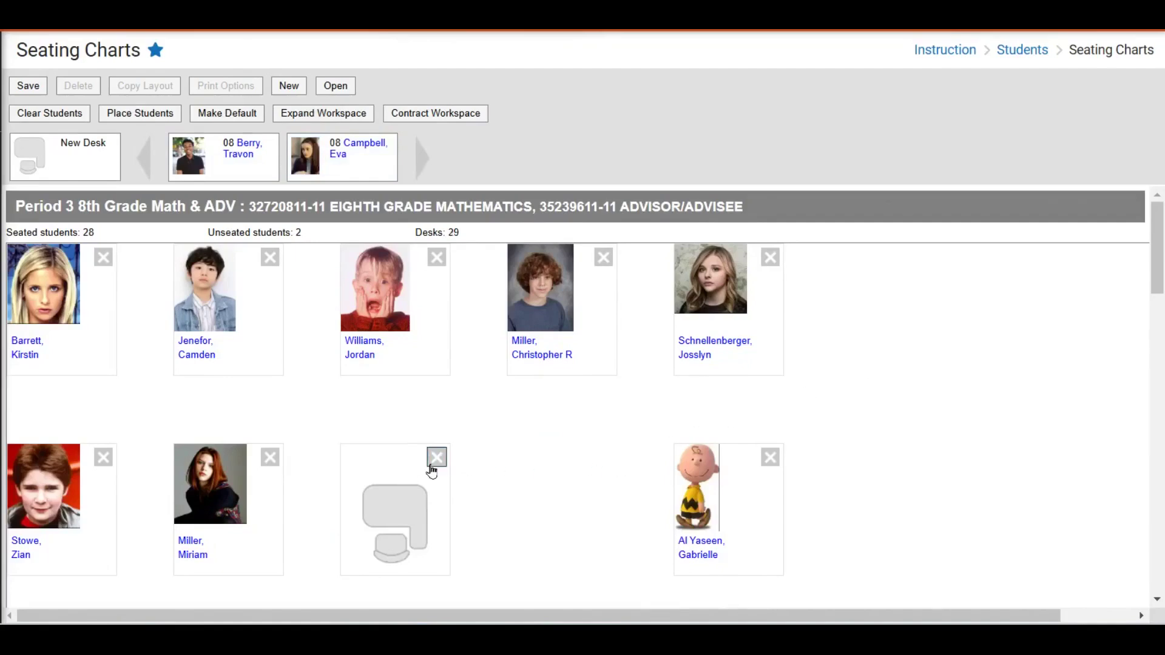
pyautogui.click(437, 458)
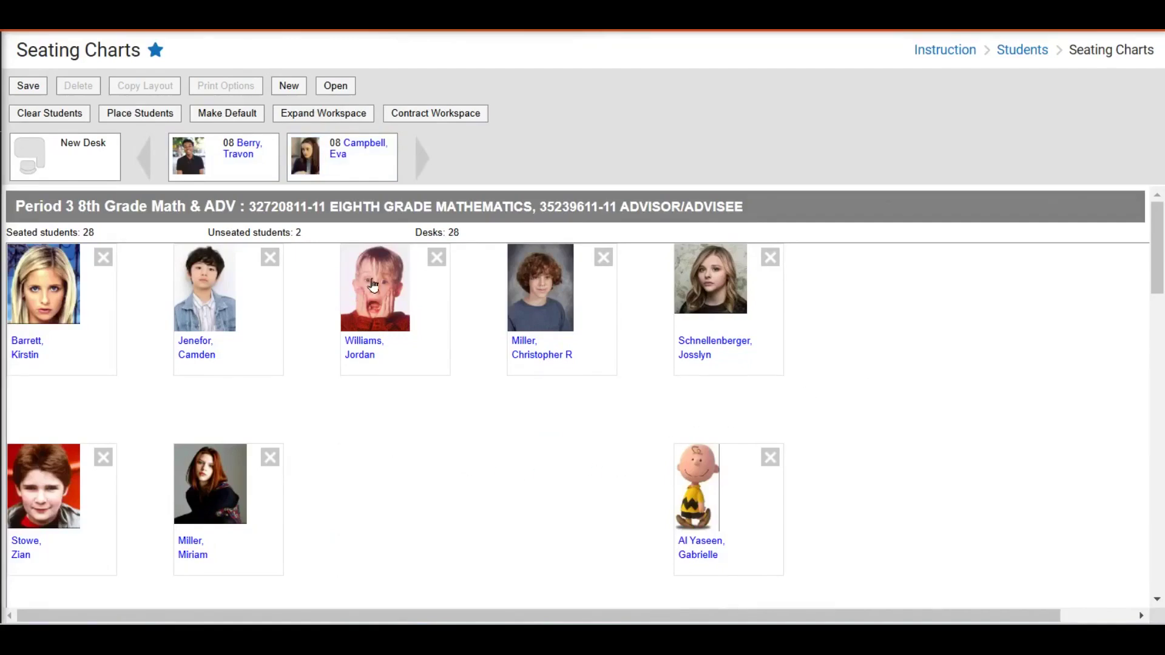
pyautogui.moveTo(372, 286); pyautogui.dragTo(545, 474)
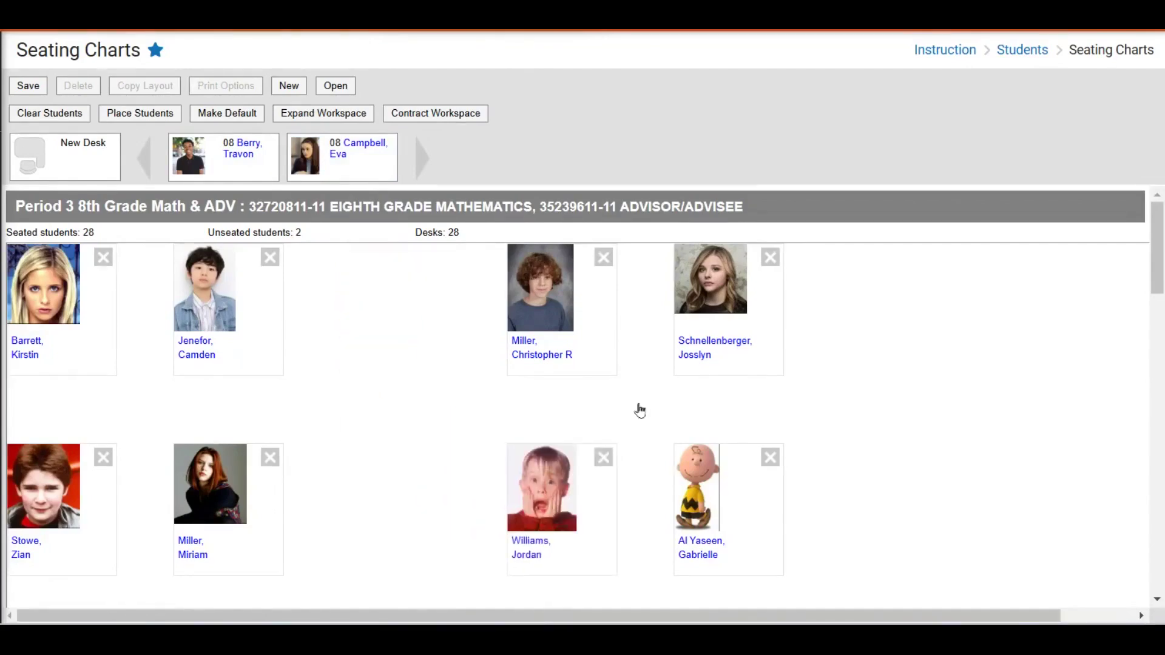
pyautogui.moveTo(560, 318); pyautogui.dragTo(402, 277)
pyautogui.moveTo(707, 299); pyautogui.dragTo(563, 304)
pyautogui.moveTo(704, 491); pyautogui.dragTo(610, 500)
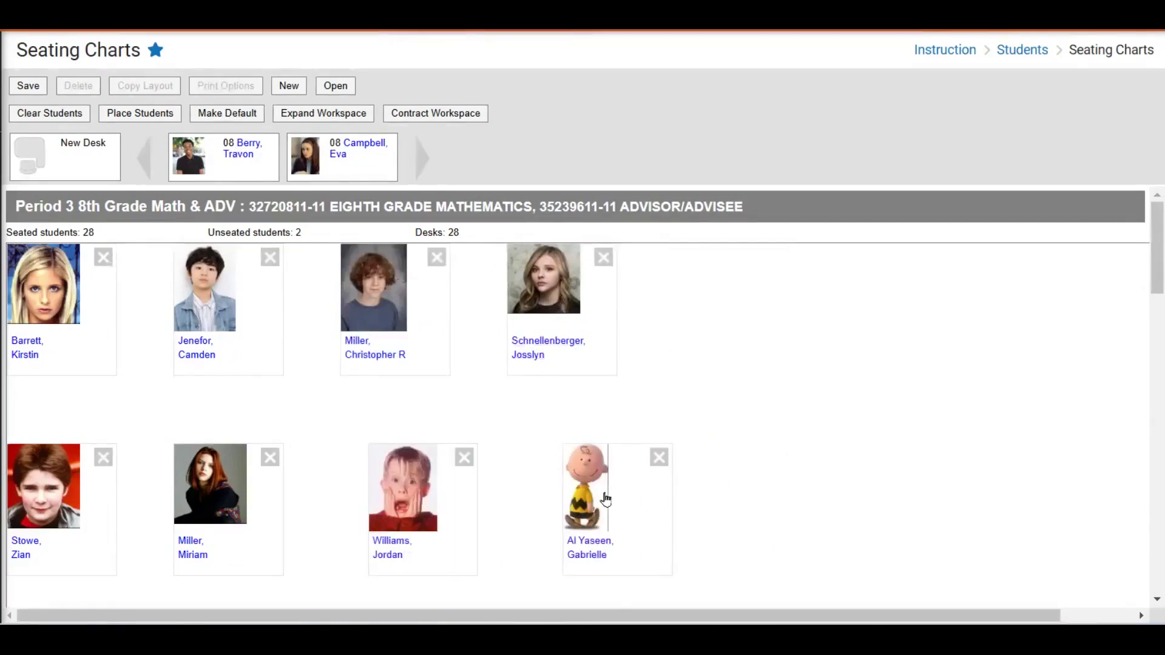
pyautogui.moveTo(557, 290); pyautogui.dragTo(613, 292)
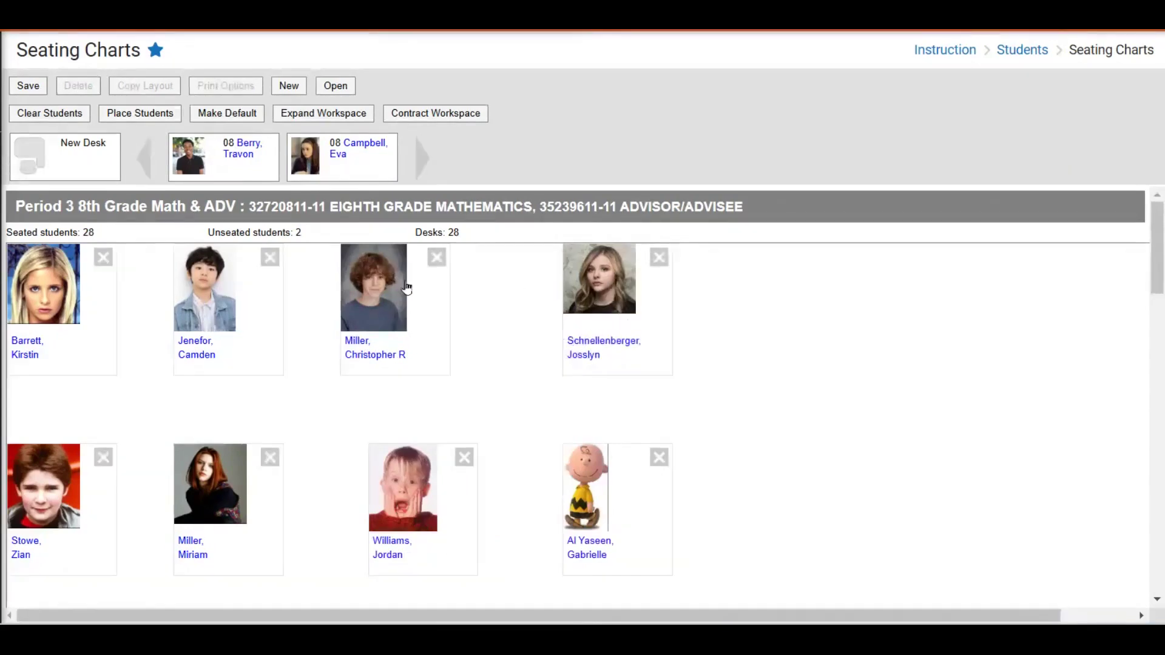
# Remove the desk at the end of row three and shift the lower-row desks
pyautogui.scroll(-4, 1147, 247)
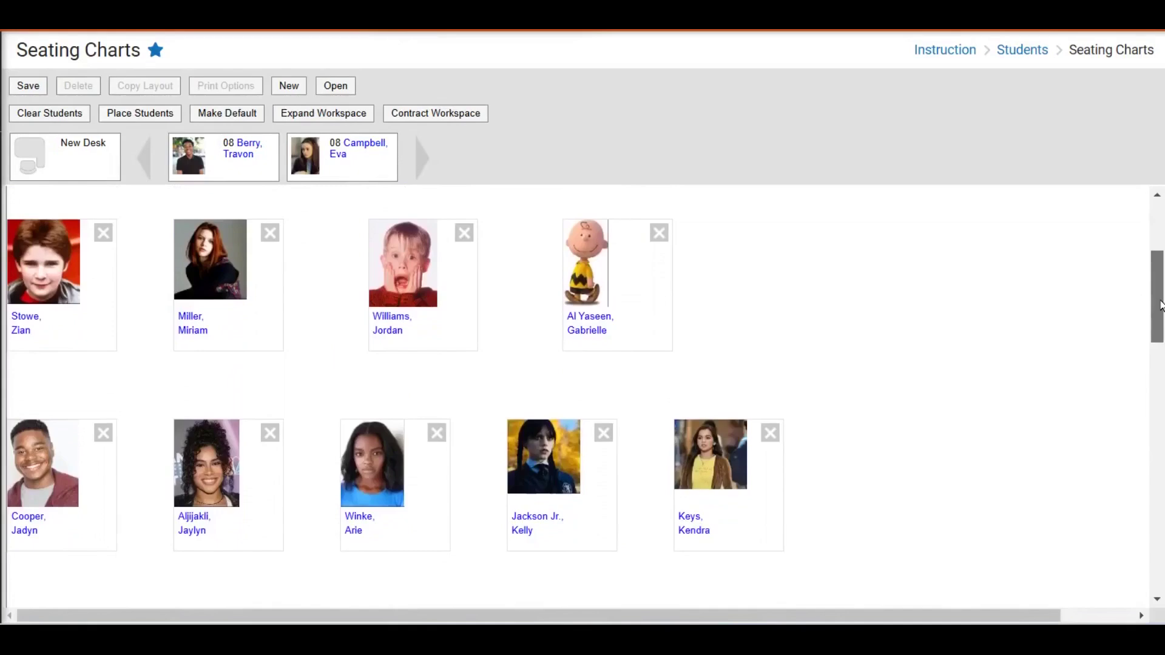
pyautogui.click(770, 410)
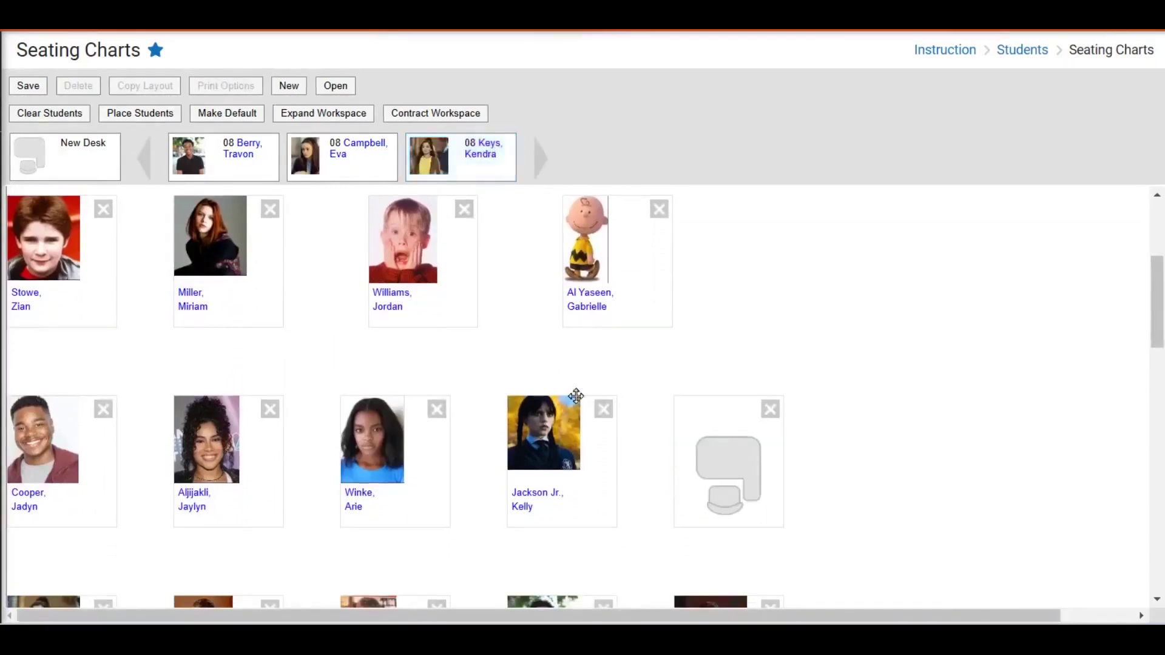
pyautogui.click(769, 412)
pyautogui.moveTo(550, 445); pyautogui.dragTo(600, 454)
pyautogui.moveTo(391, 452); pyautogui.dragTo(418, 452)
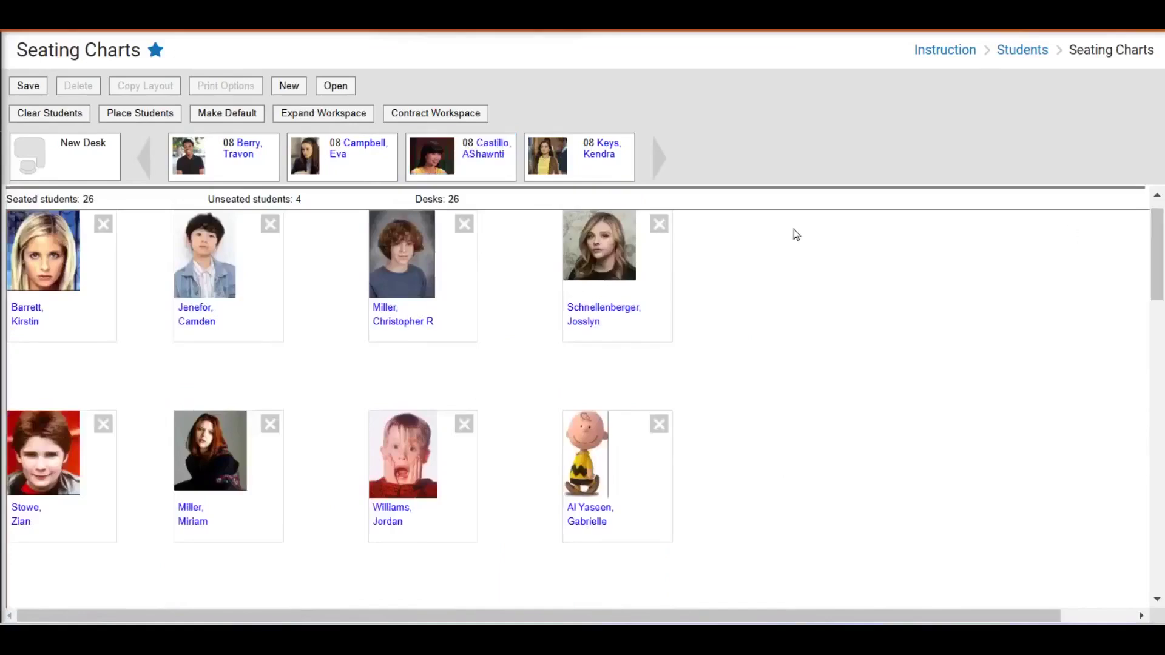
# Seat the unseated students in row one and a new bottom row, then save
pyautogui.moveTo(576, 153); pyautogui.dragTo(821, 183)
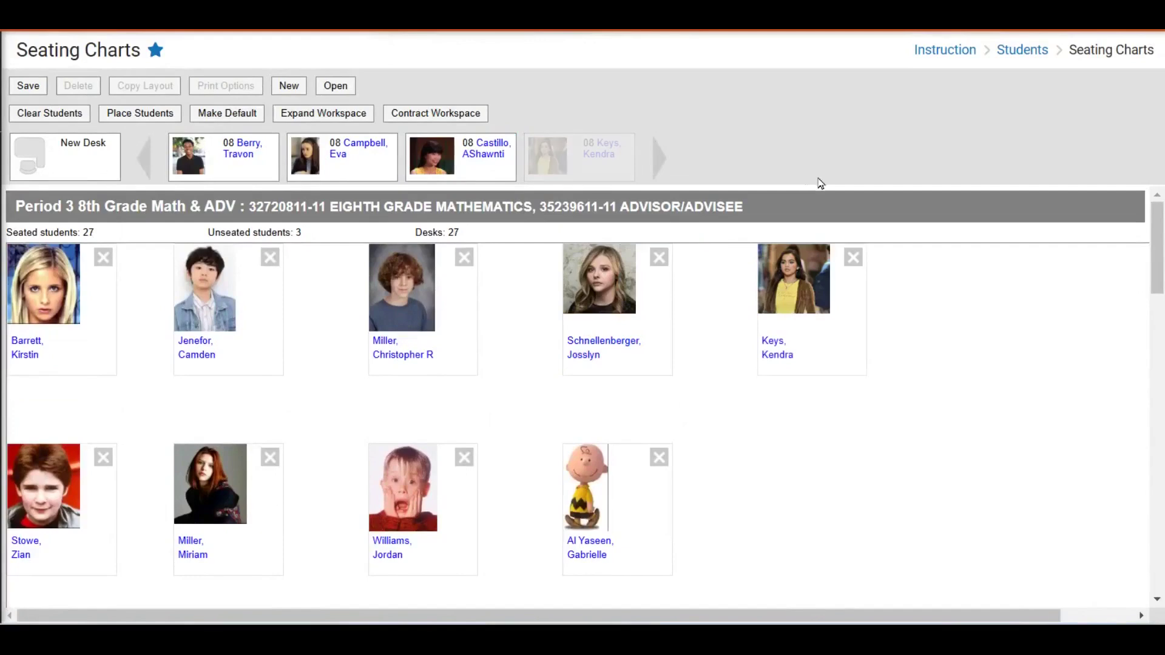
pyautogui.moveTo(432, 154); pyautogui.dragTo(919, 307)
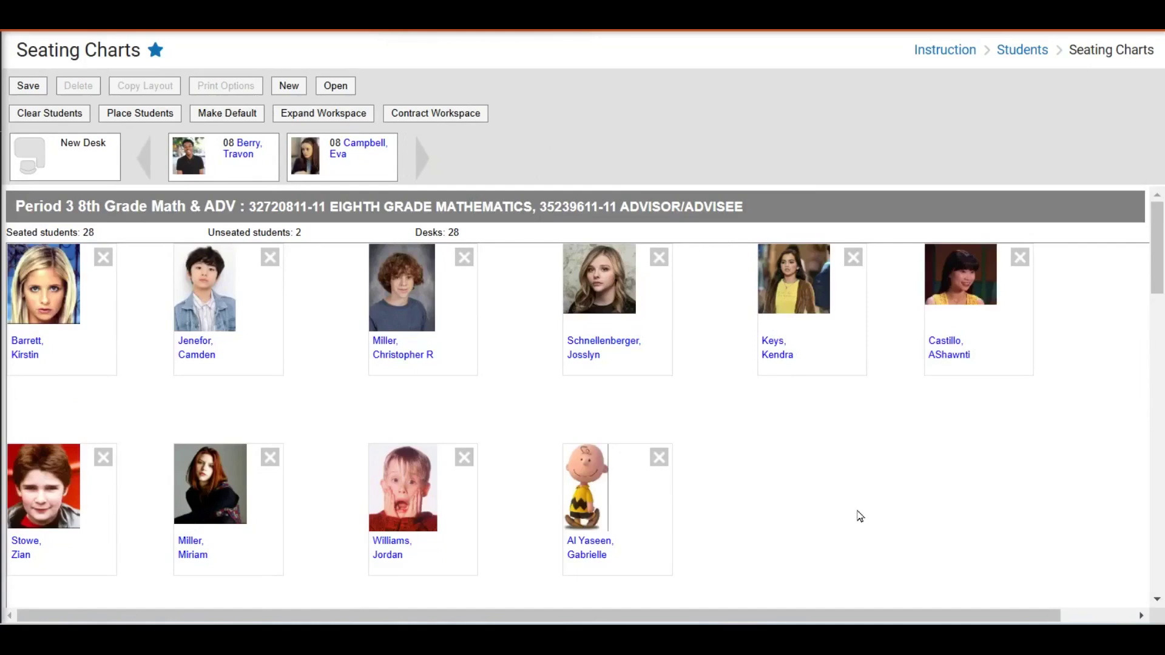
pyautogui.moveTo(1158, 244); pyautogui.dragTo(1159, 483)
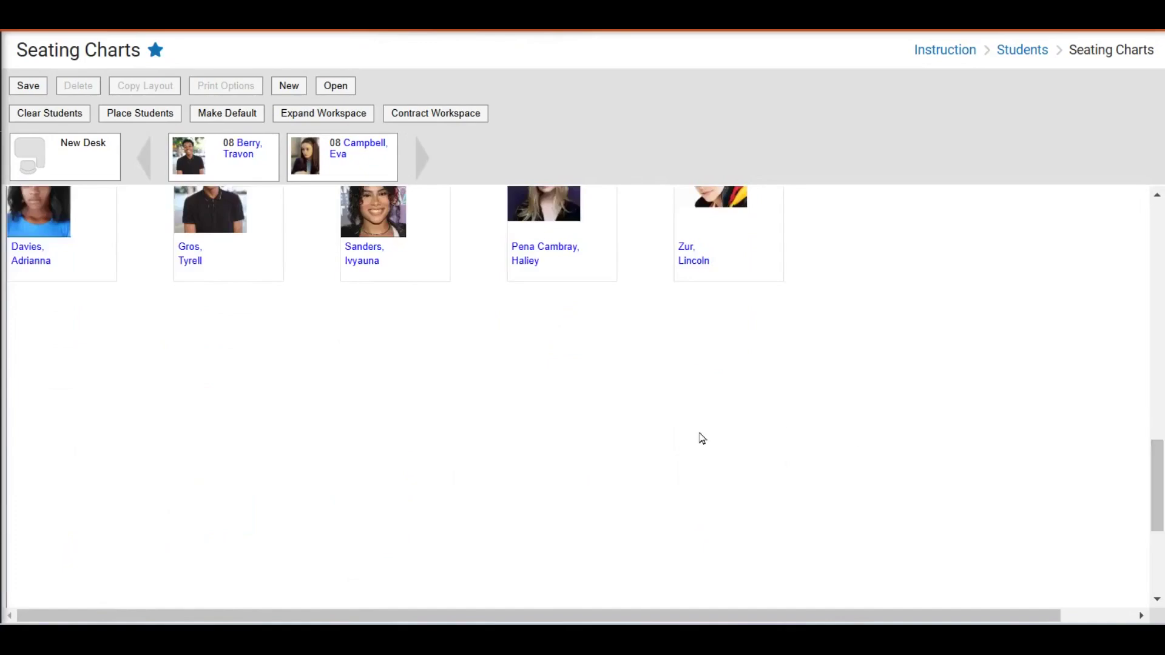
pyautogui.moveTo(242, 162); pyautogui.dragTo(14, 508)
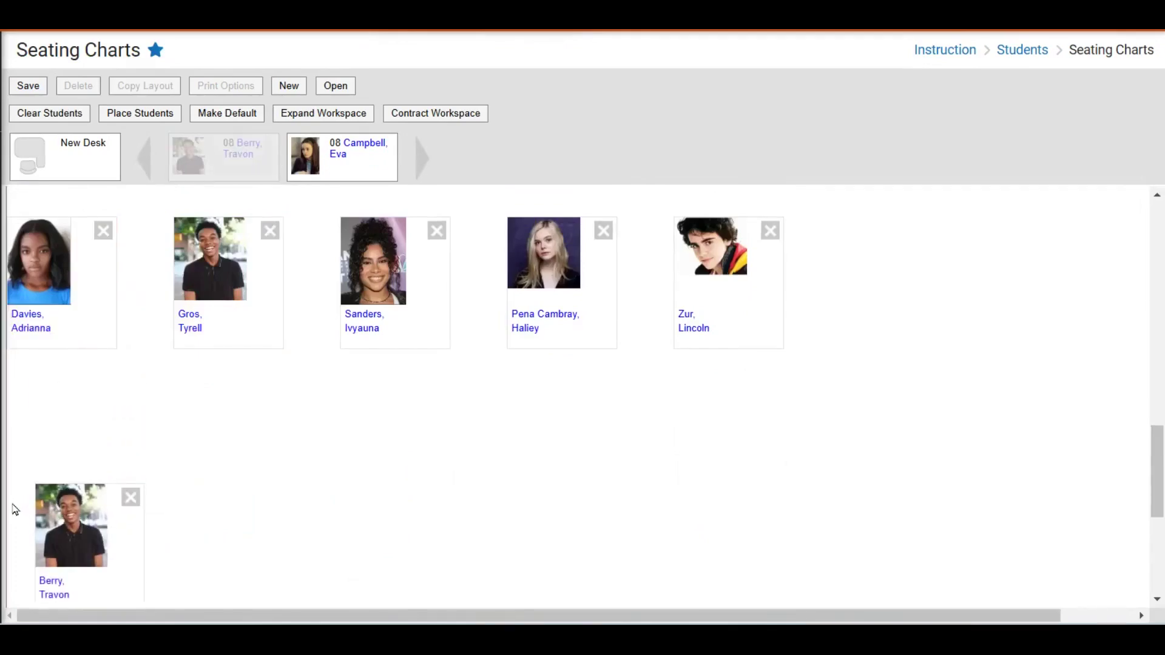
pyautogui.moveTo(223, 157); pyautogui.dragTo(201, 555)
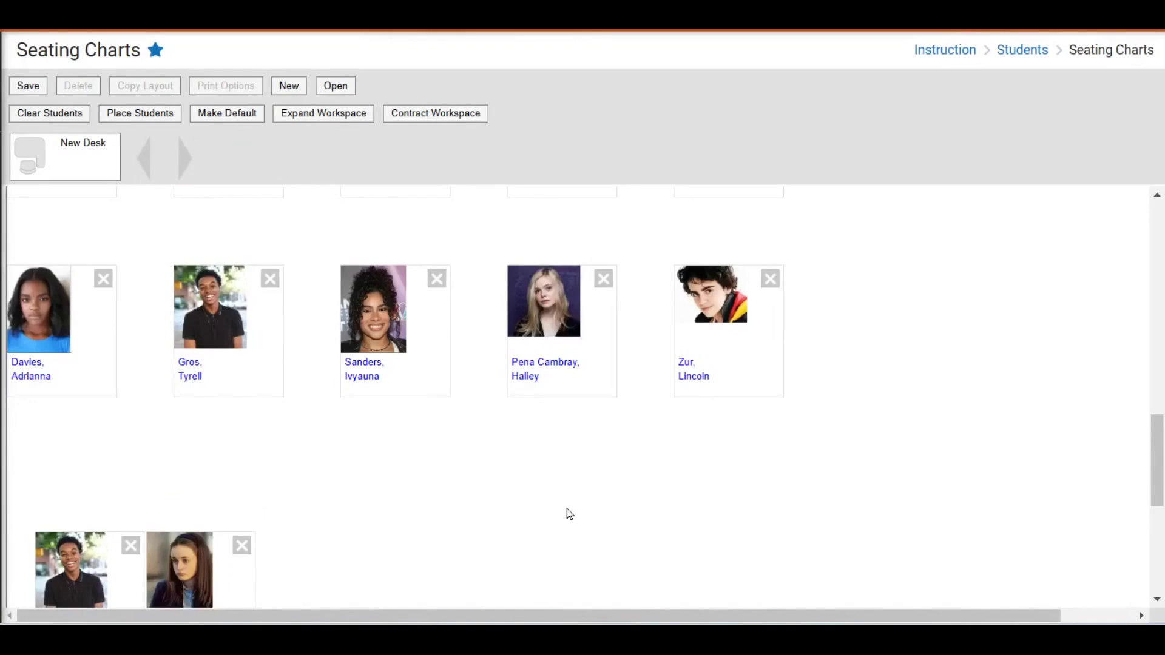
pyautogui.click(26, 86)
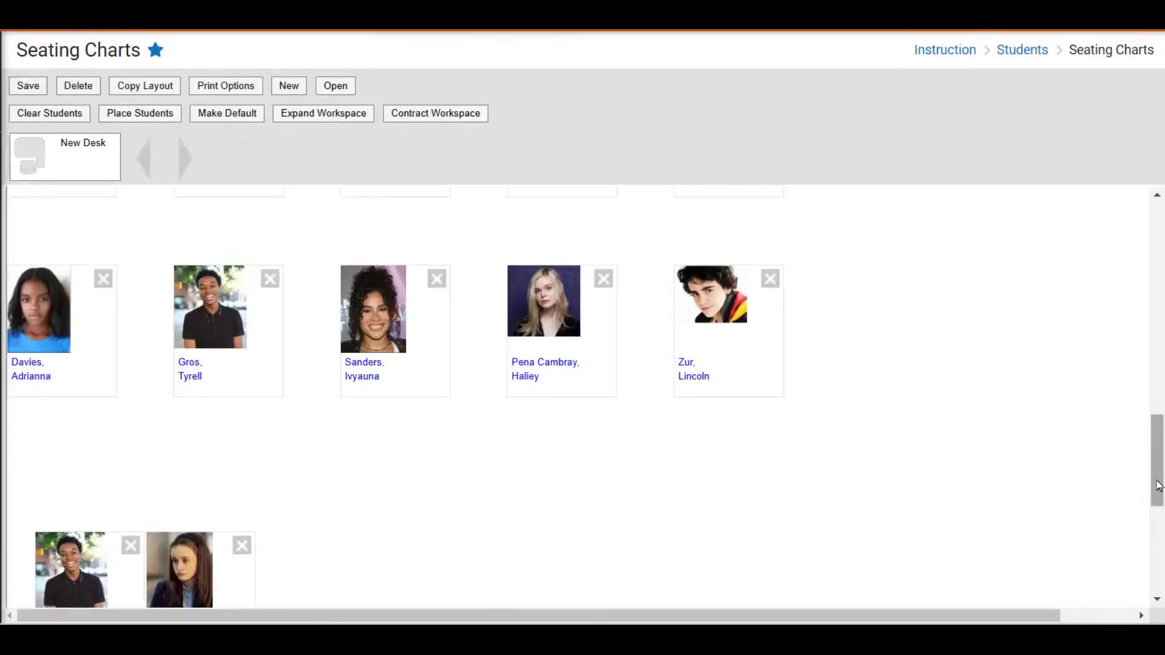
pyautogui.moveTo(1159, 486); pyautogui.dragTo(1159, 249)
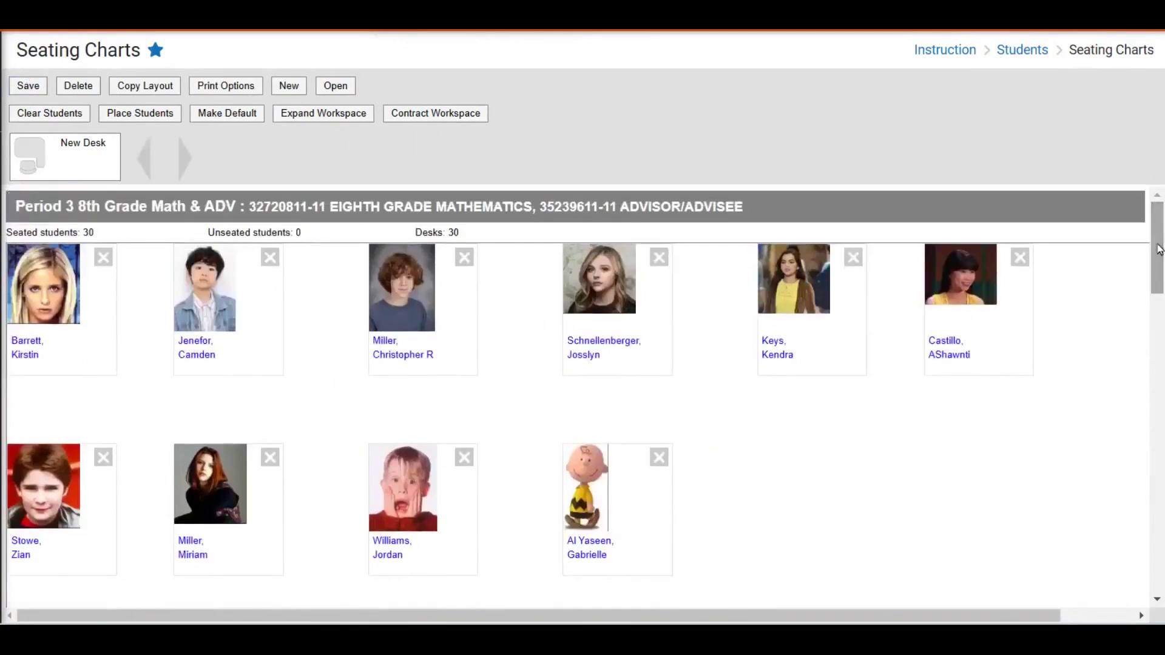
# Move row one's last desk into row two, contract the workspace to fit, and choose Clear Students
pyautogui.moveTo(970, 304); pyautogui.dragTo(818, 504)
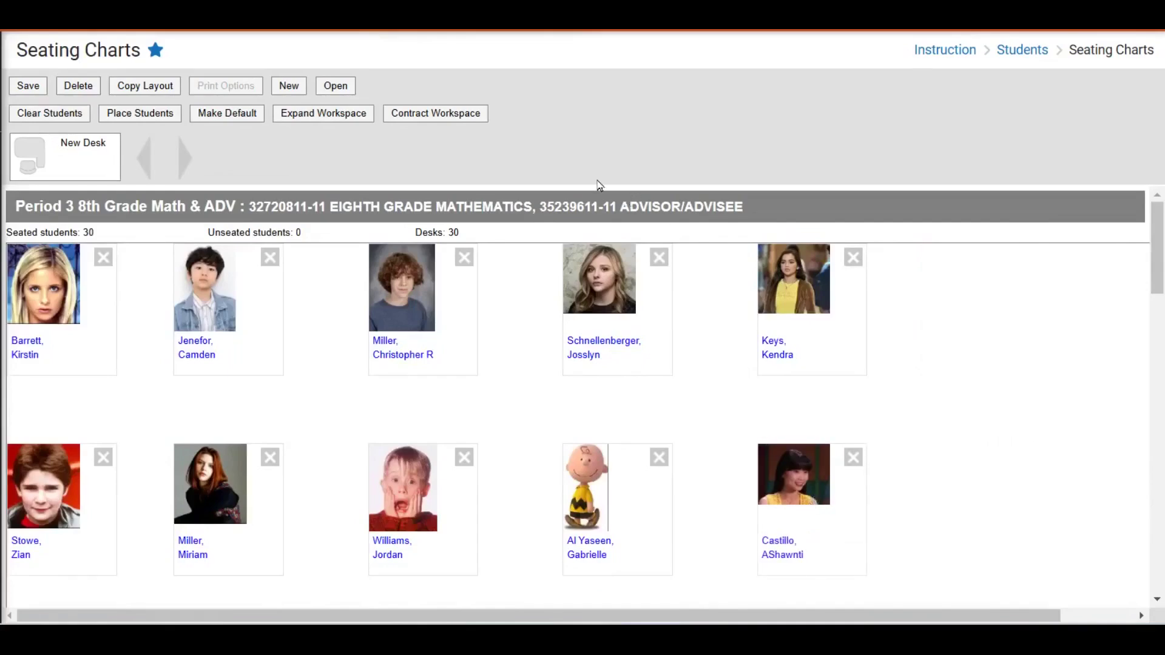
pyautogui.click(449, 119)
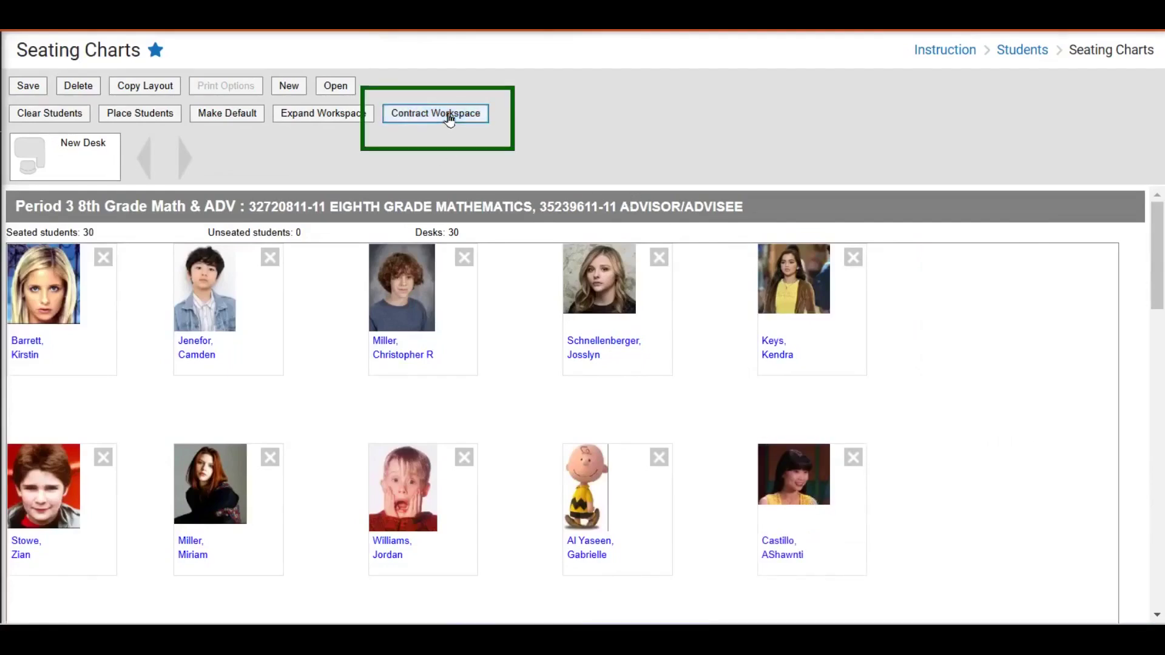
pyautogui.click(449, 118)
pyautogui.click(449, 117)
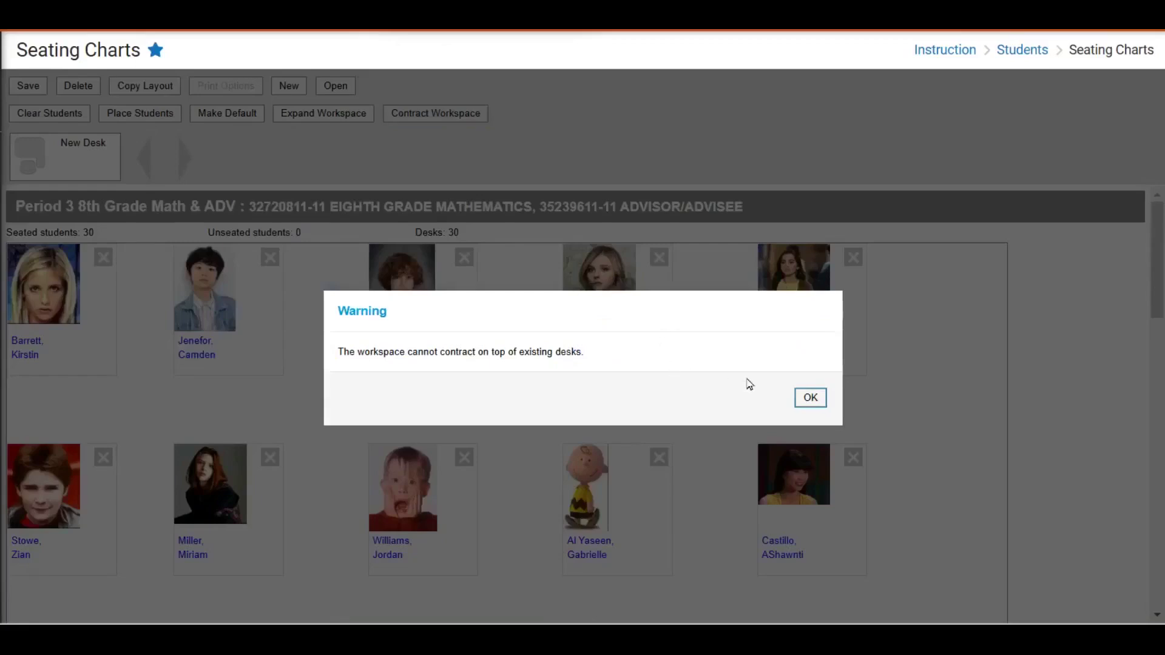
pyautogui.click(811, 399)
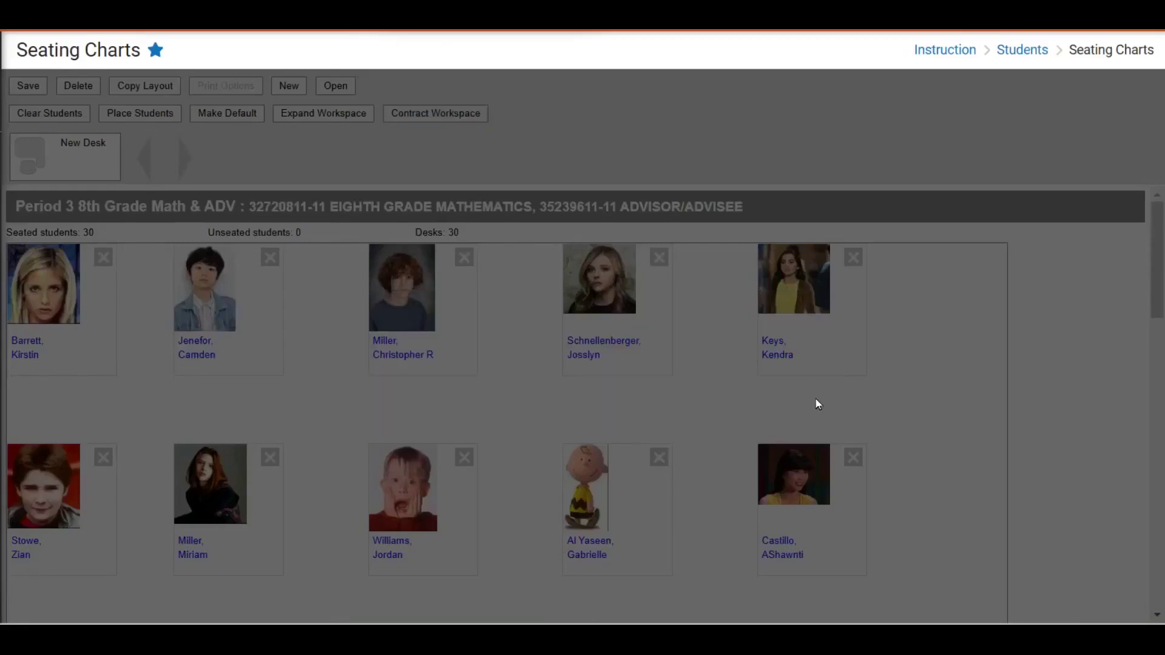
pyautogui.click(333, 117)
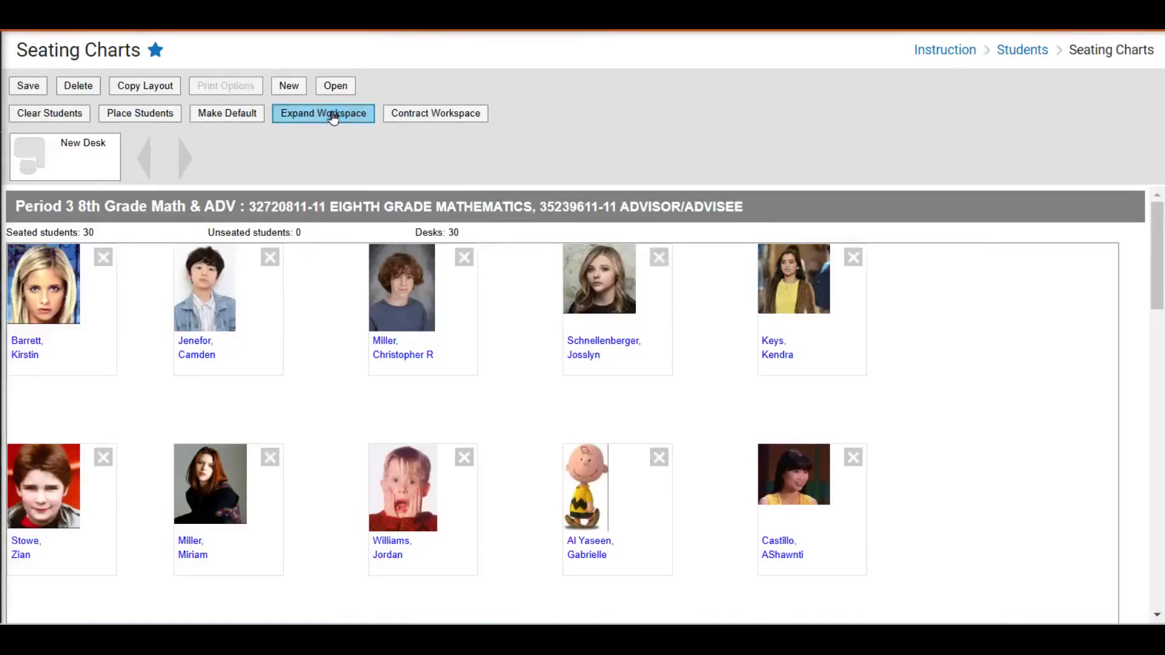
pyautogui.click(416, 121)
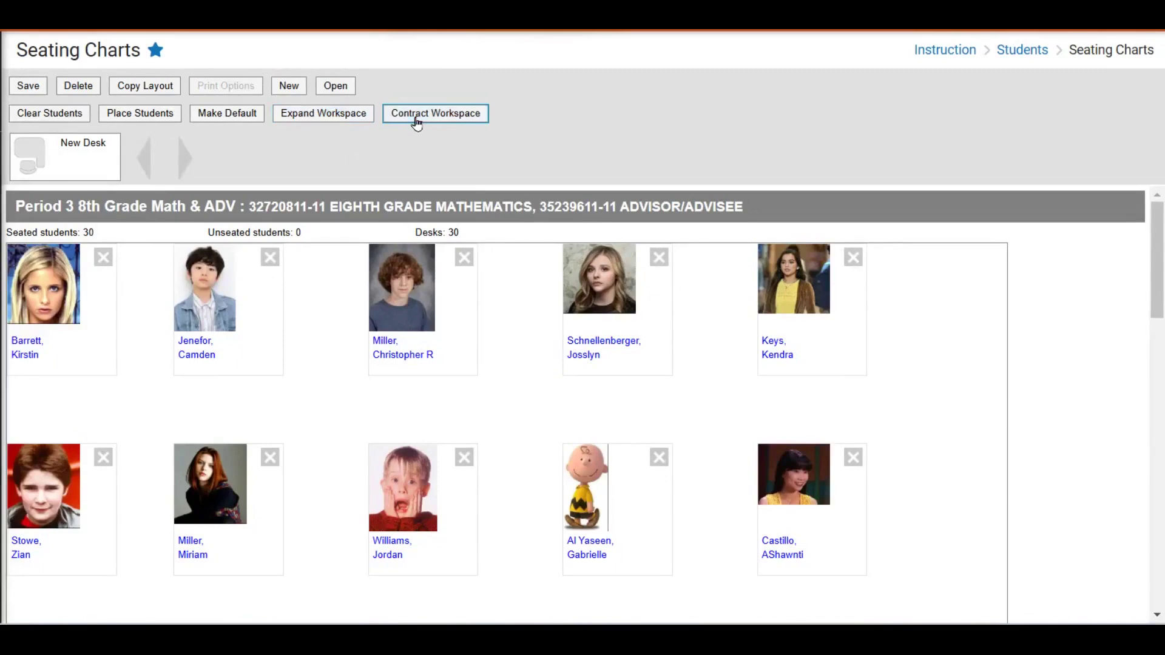
pyautogui.click(67, 115)
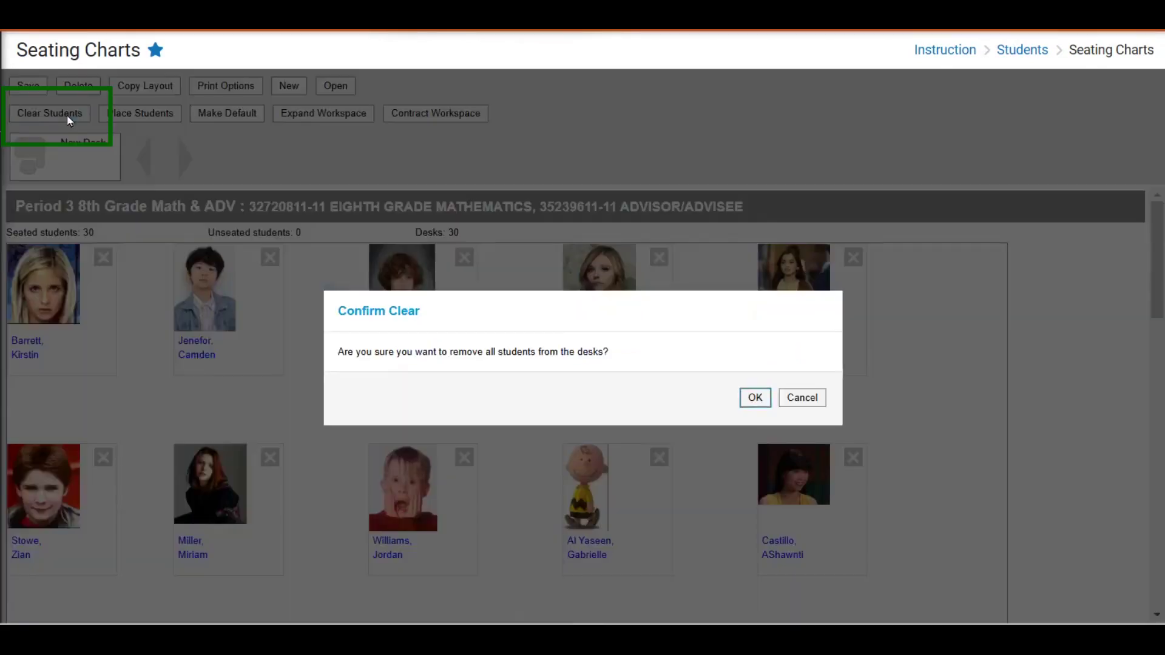
# Confirm clearing the desks, then place all 30 students again in Random order
pyautogui.click(755, 398)
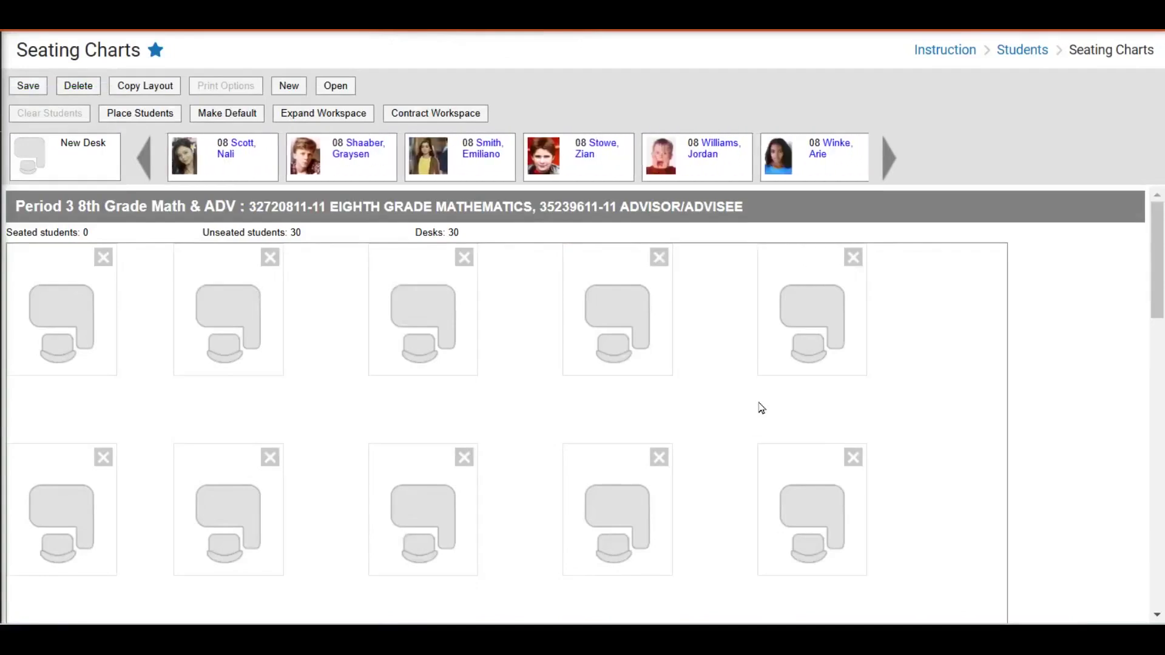
pyautogui.click(140, 115)
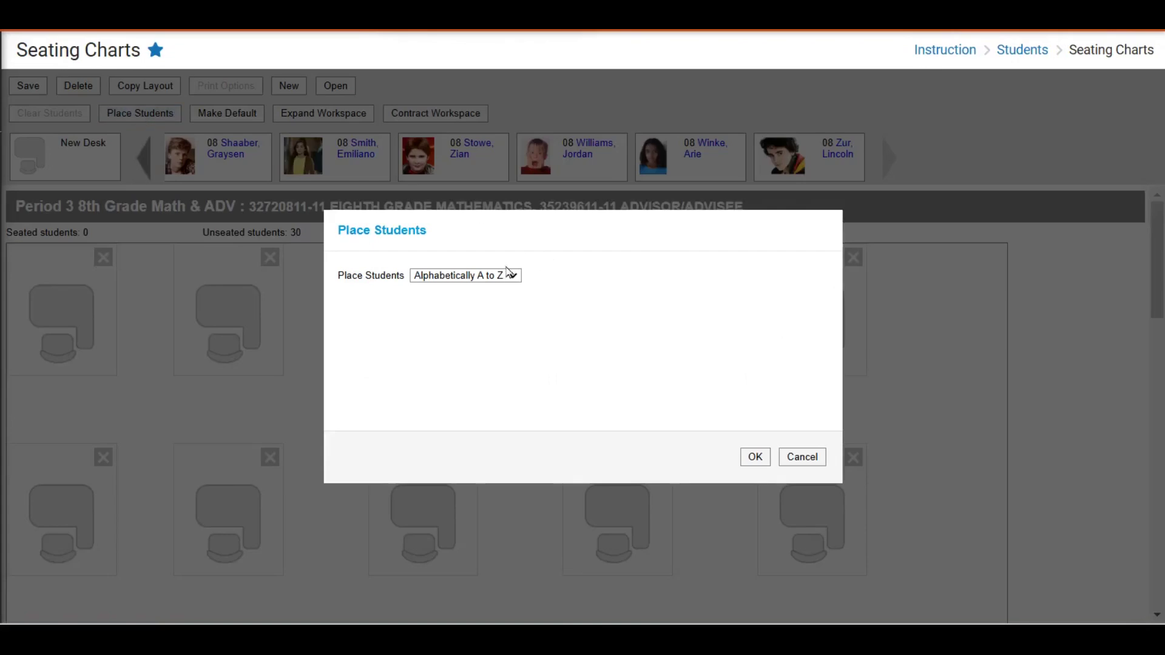
pyautogui.click(505, 276)
pyautogui.click(479, 341)
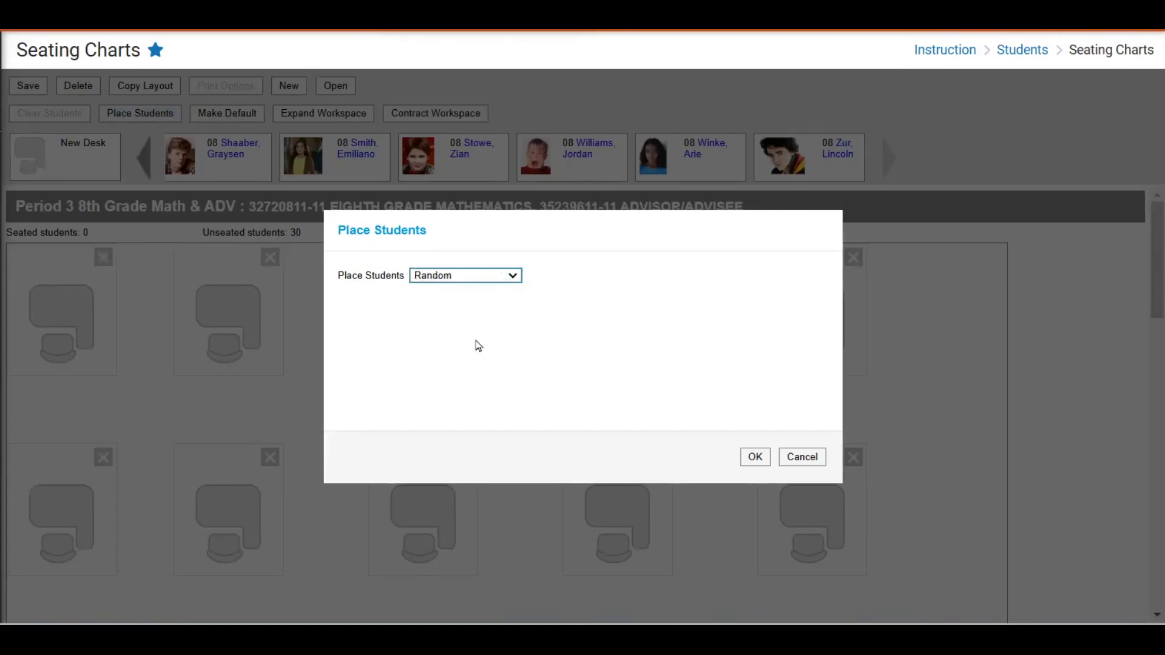
pyautogui.click(755, 458)
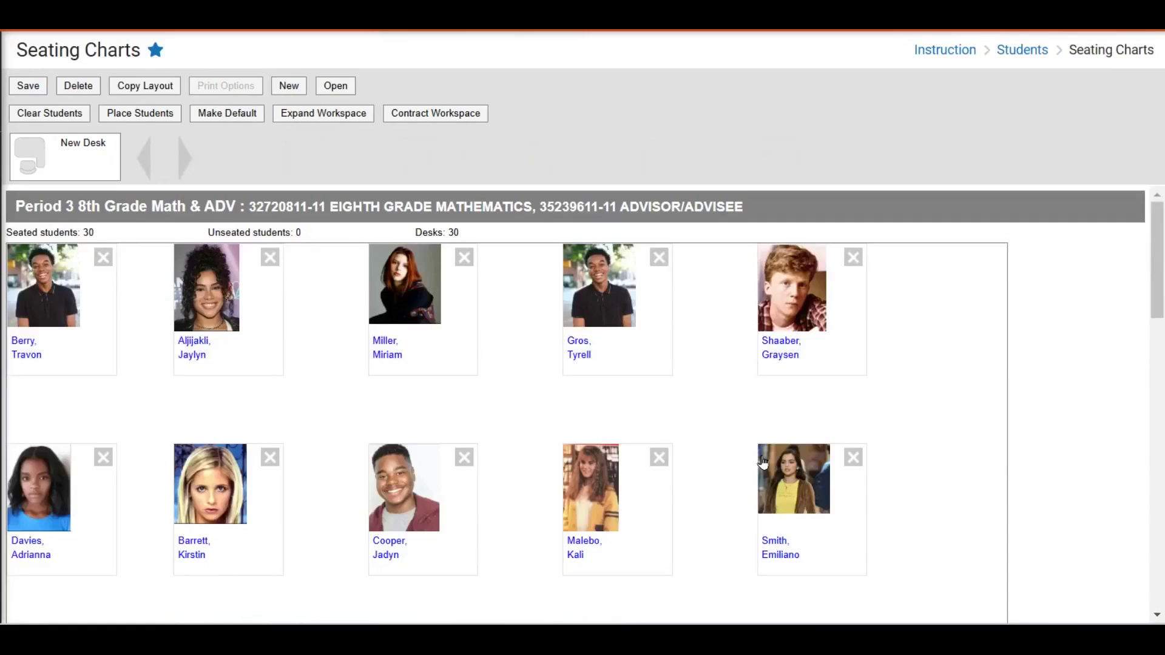
# Make the Period 3 chart the section's default seating chart and save it
pyautogui.click(236, 116)
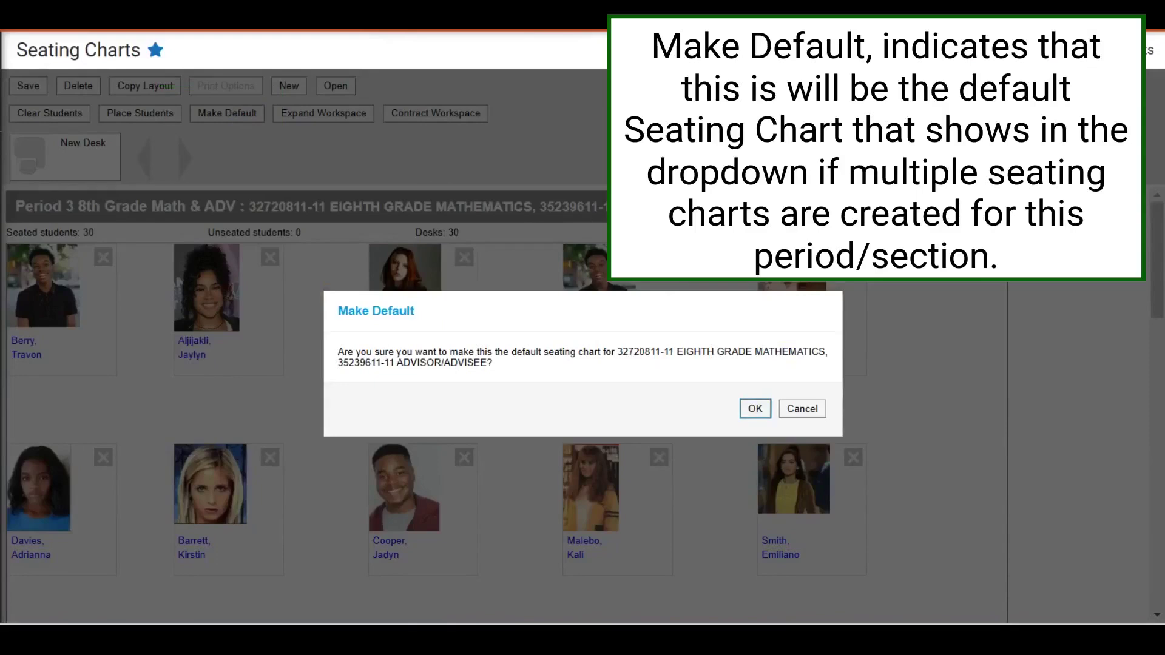
pyautogui.click(757, 410)
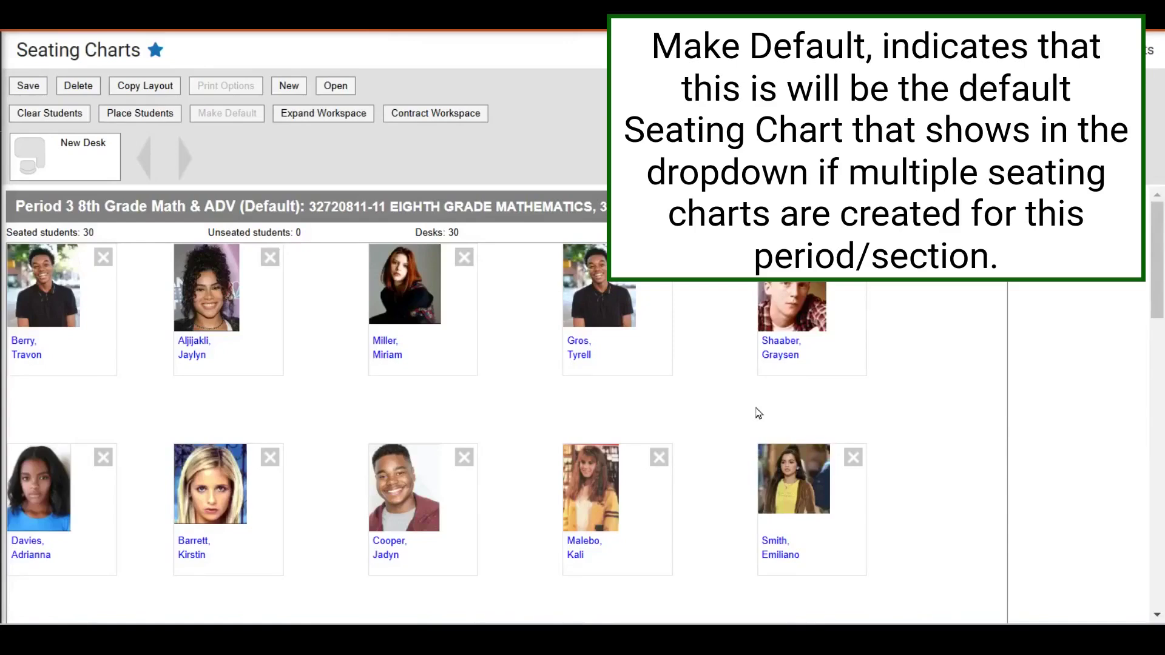
pyautogui.click(28, 88)
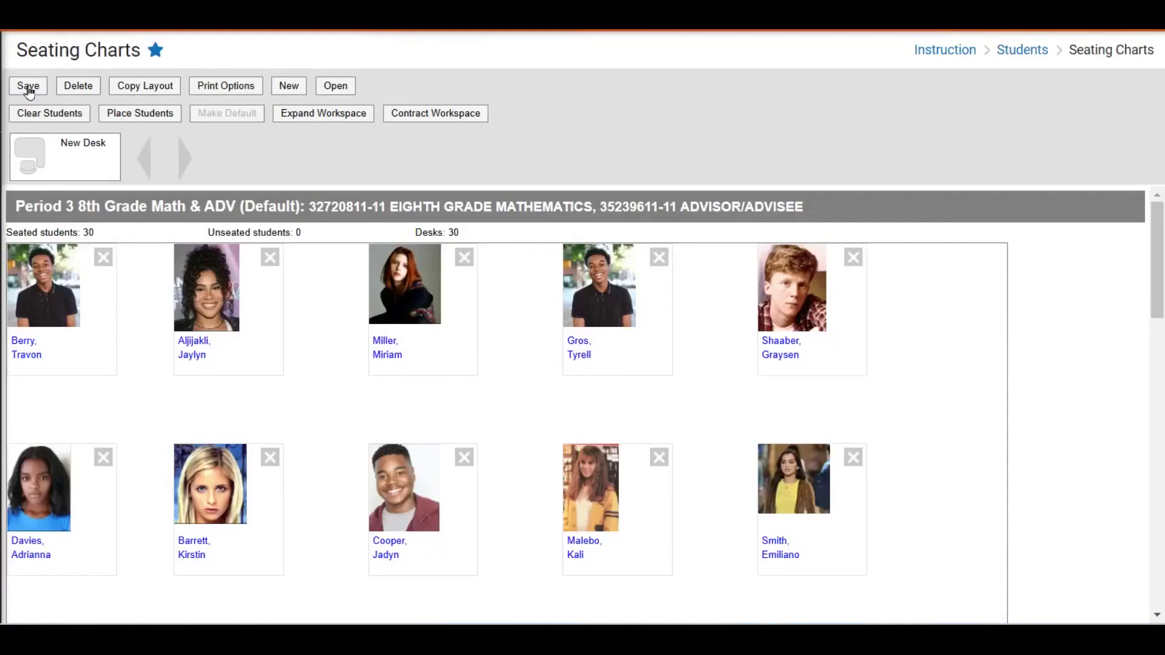
pyautogui.click(143, 88)
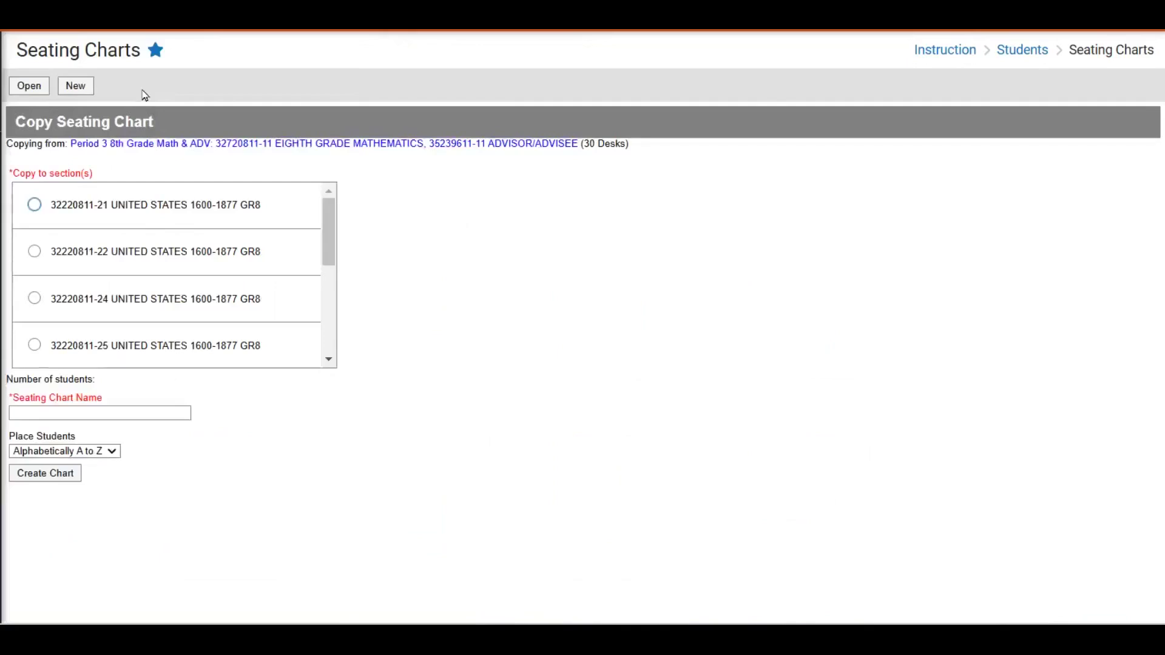
pyautogui.scroll(-5, 301, 216)
pyautogui.click(34, 199)
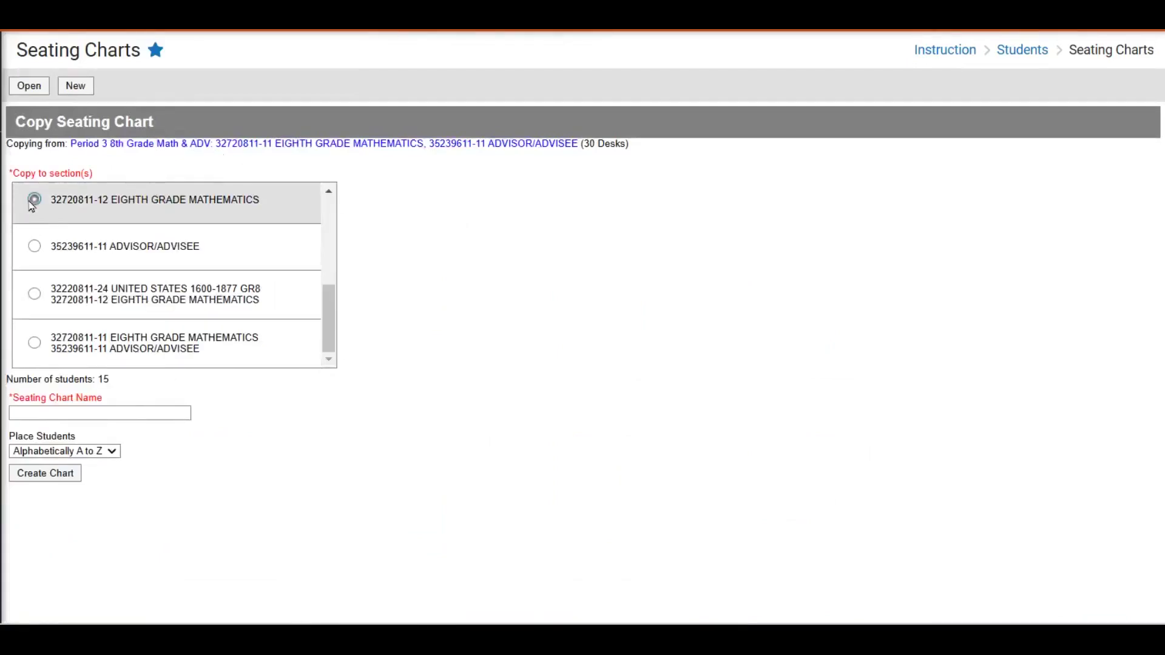
pyautogui.click(68, 413)
pyautogui.write('8th Grade Math')
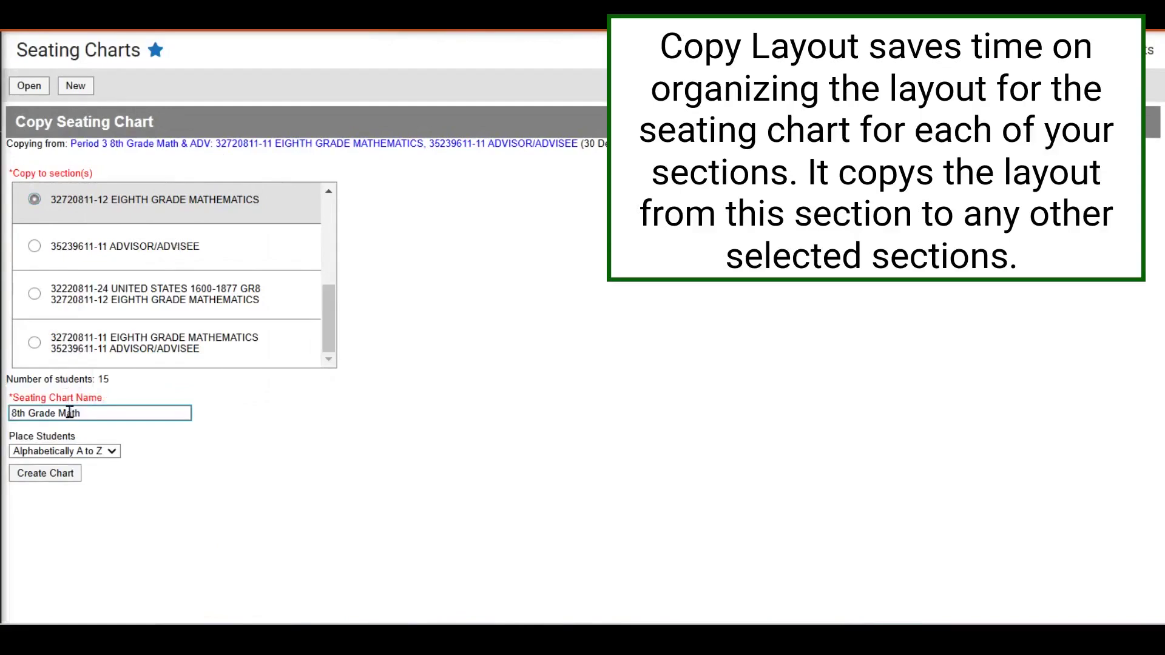
pyautogui.click(100, 453)
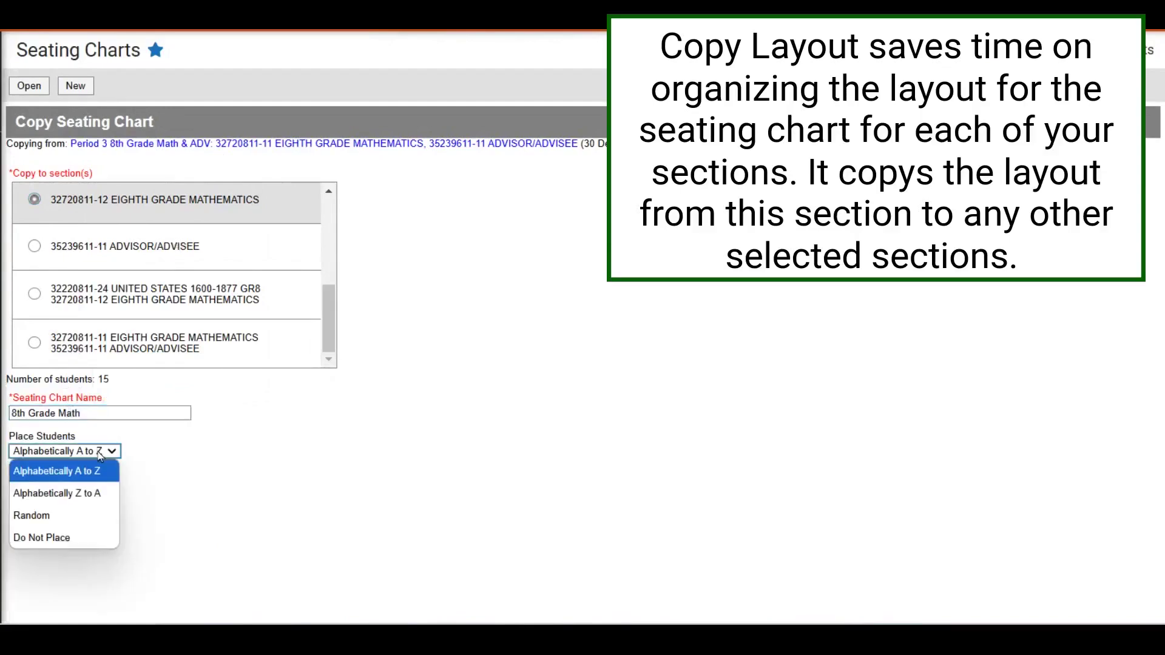
pyautogui.click(51, 516)
pyautogui.click(59, 479)
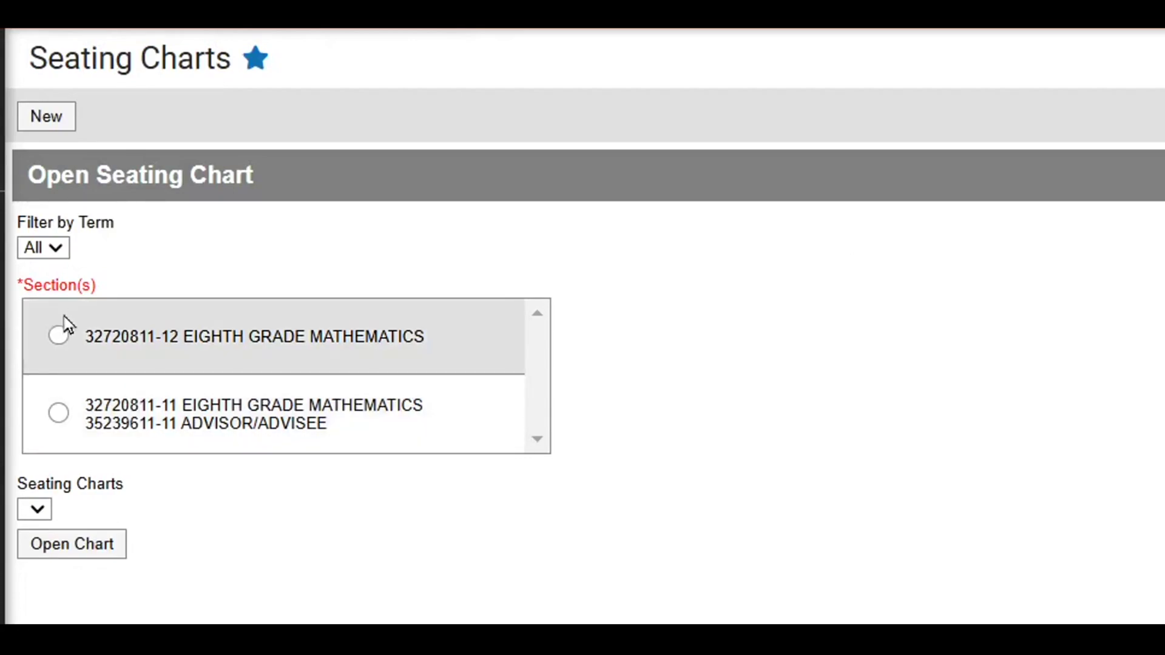
pyautogui.click(59, 335)
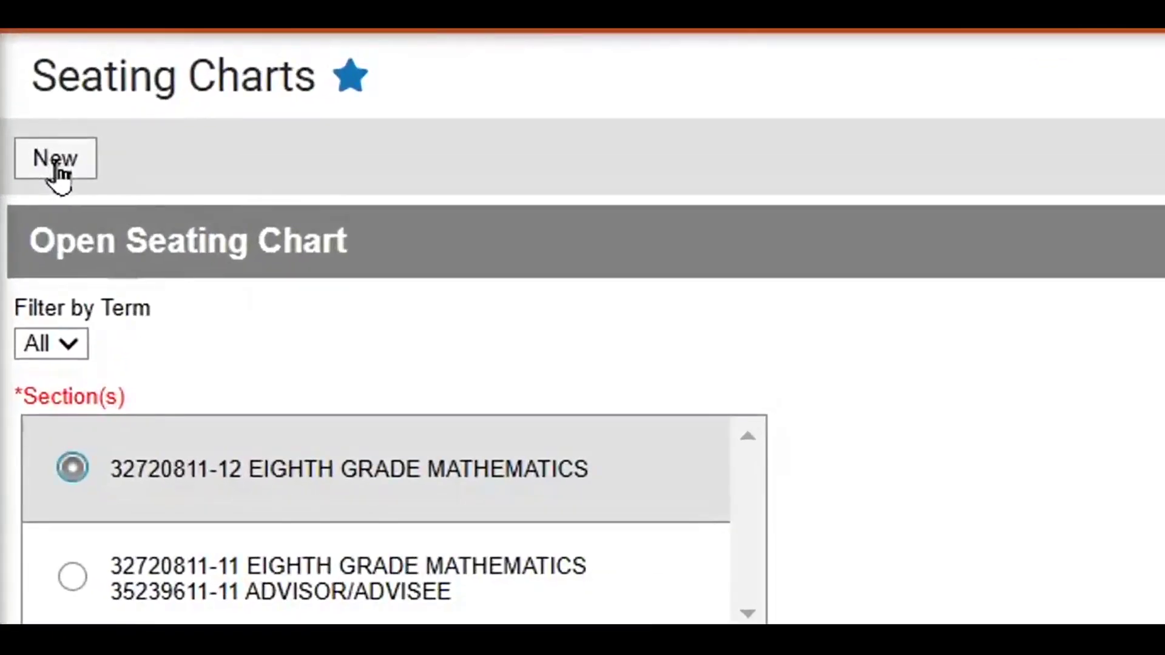
pyautogui.click(31, 86)
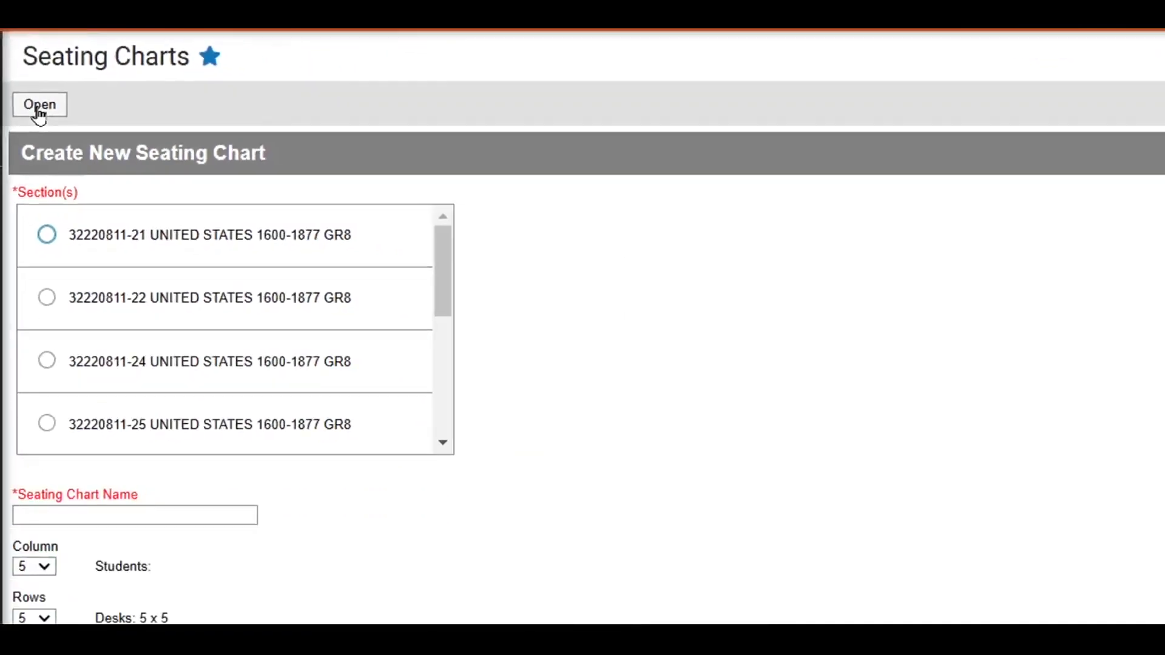
pyautogui.moveTo(335, 203); pyautogui.dragTo(323, 292)
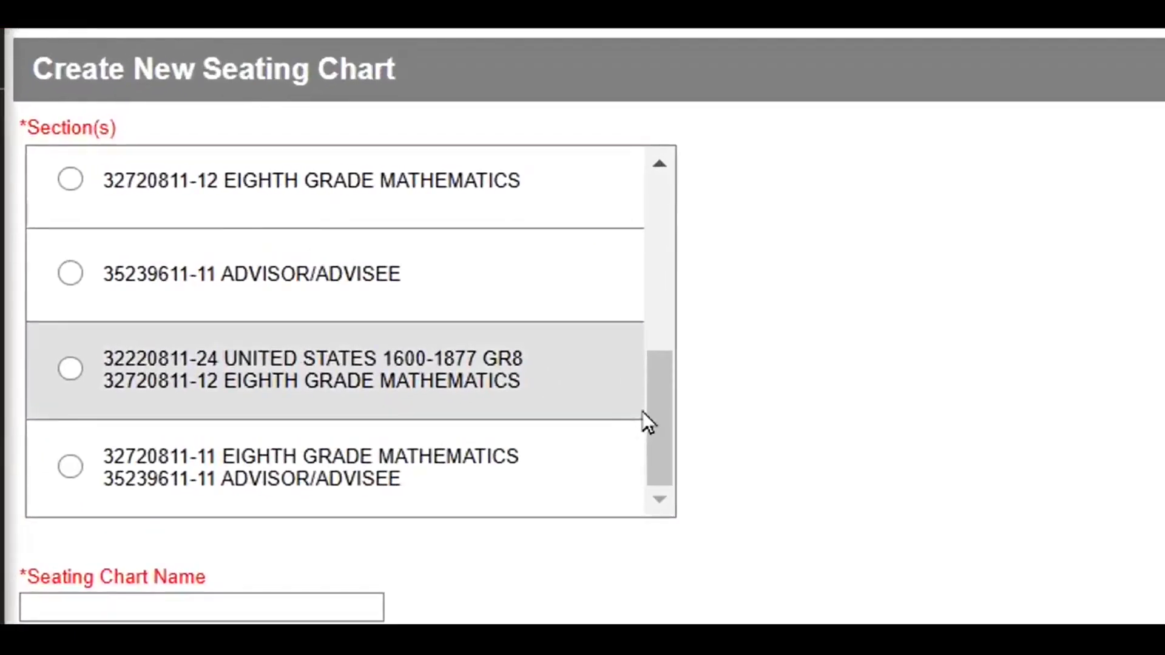
pyautogui.moveTo(662, 427); pyautogui.dragTo(661, 310)
pyautogui.click(76, 399)
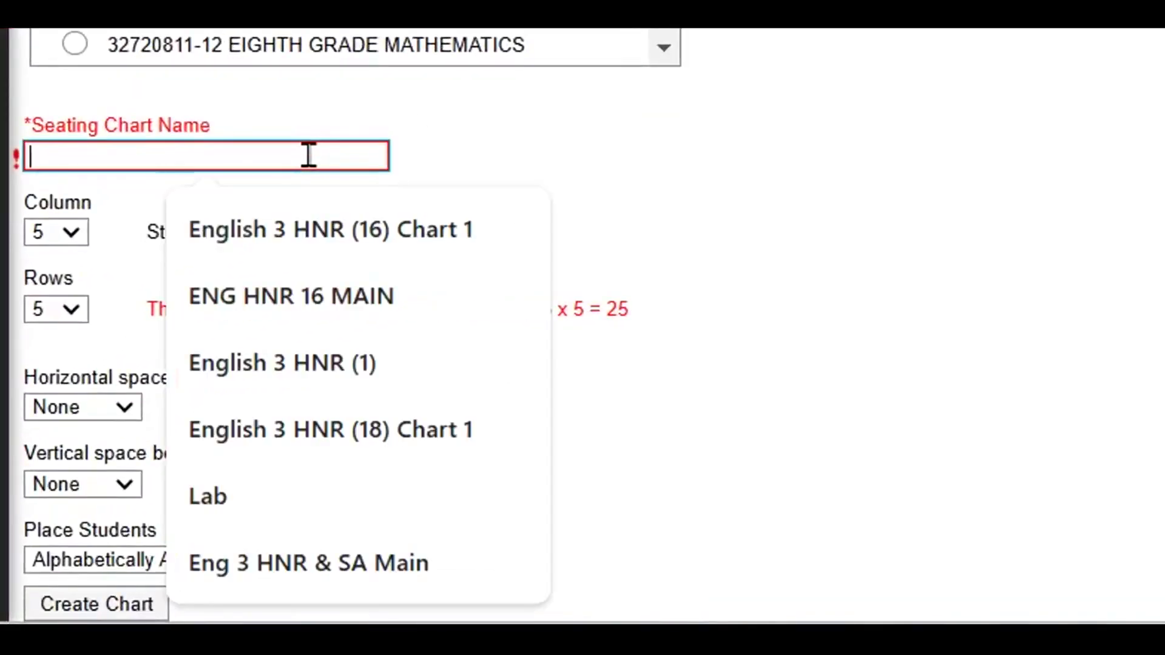
# Create the 1×1 chart '8th Grade Math (11) Option 2' with Do Not Place, then delete its lone desk
pyautogui.write('8th Grade Math (11) O')
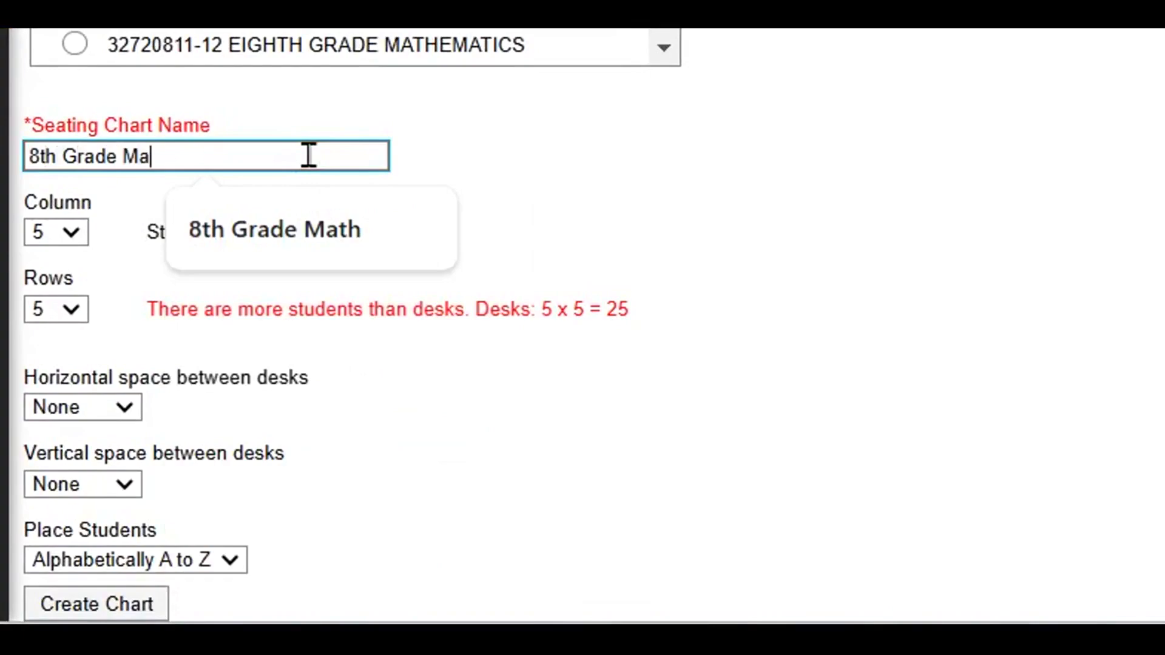
pyautogui.write('ption')
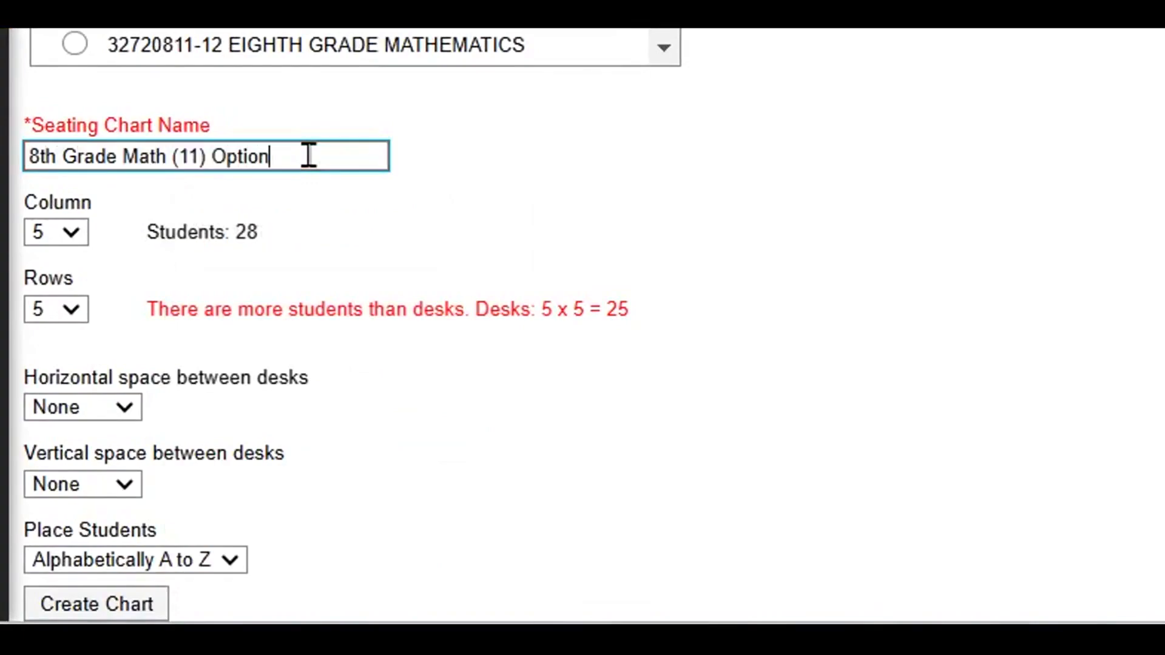
pyautogui.write(' 2')
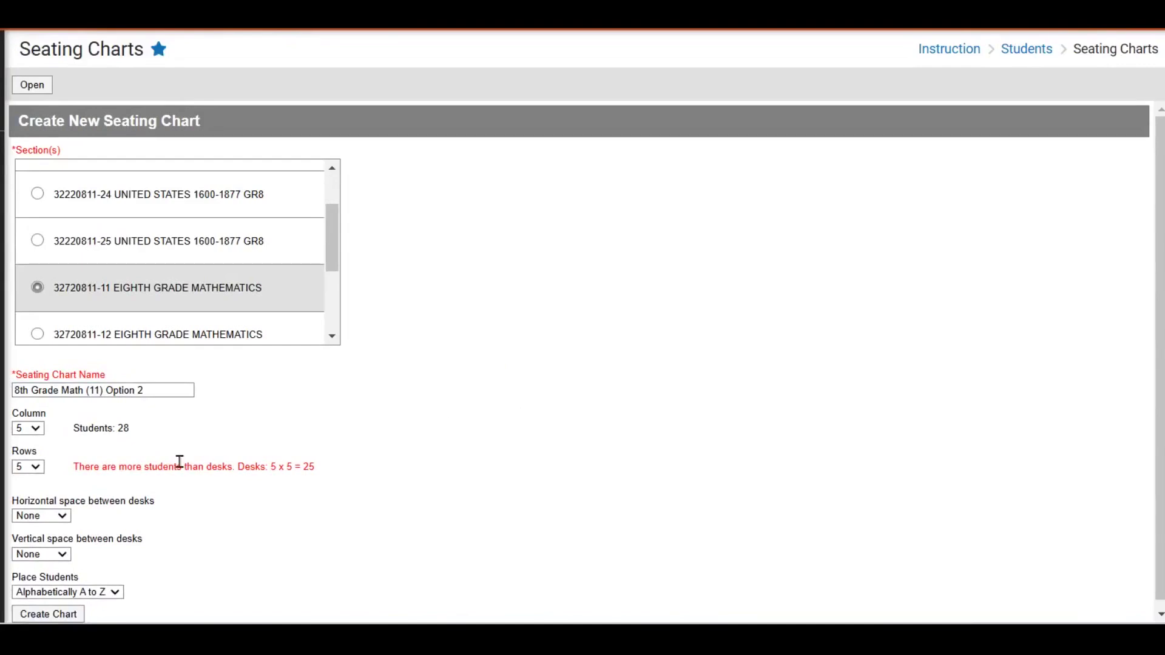
pyautogui.click(28, 428)
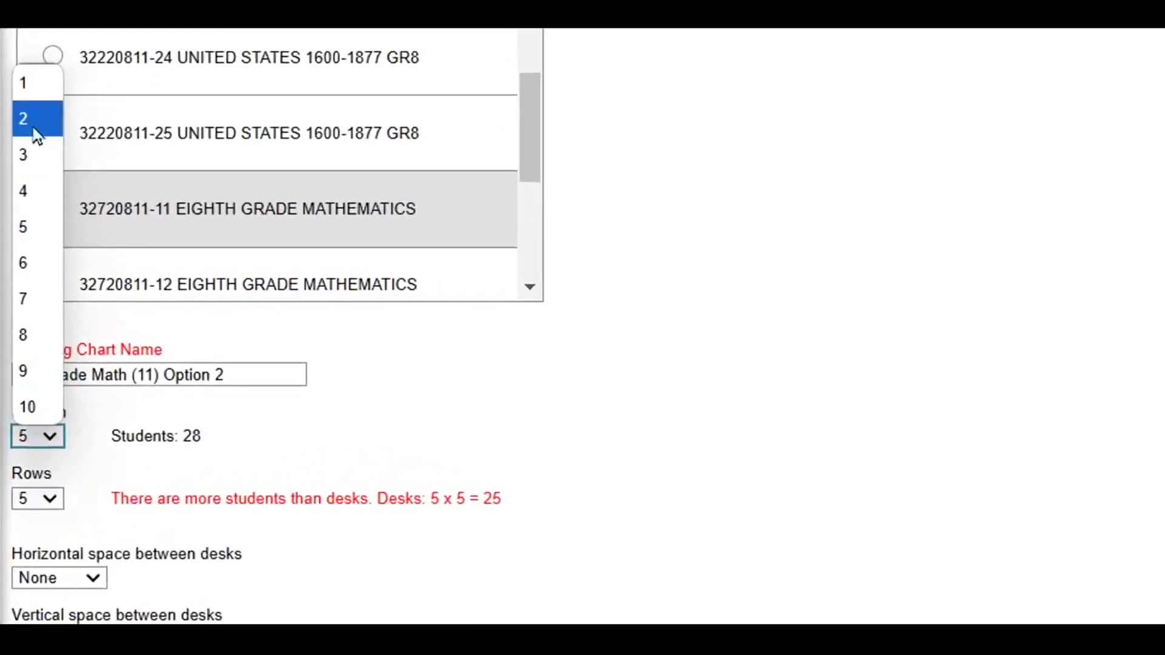
pyautogui.click(31, 91)
pyautogui.click(37, 500)
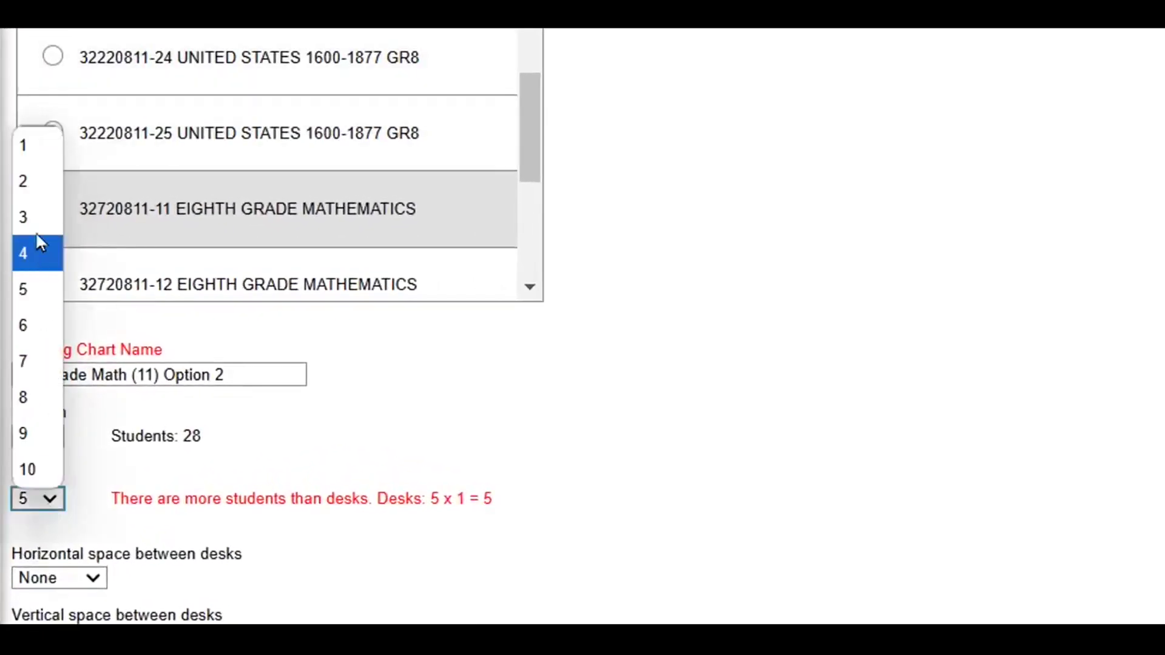
pyautogui.click(35, 153)
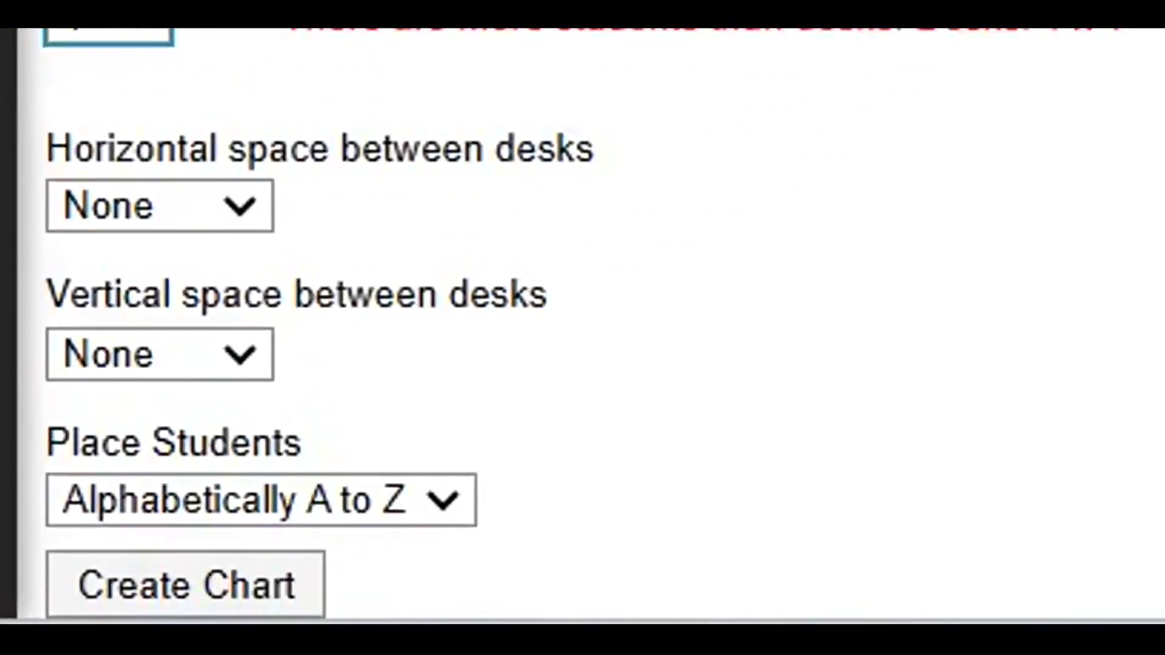
pyautogui.click(443, 512)
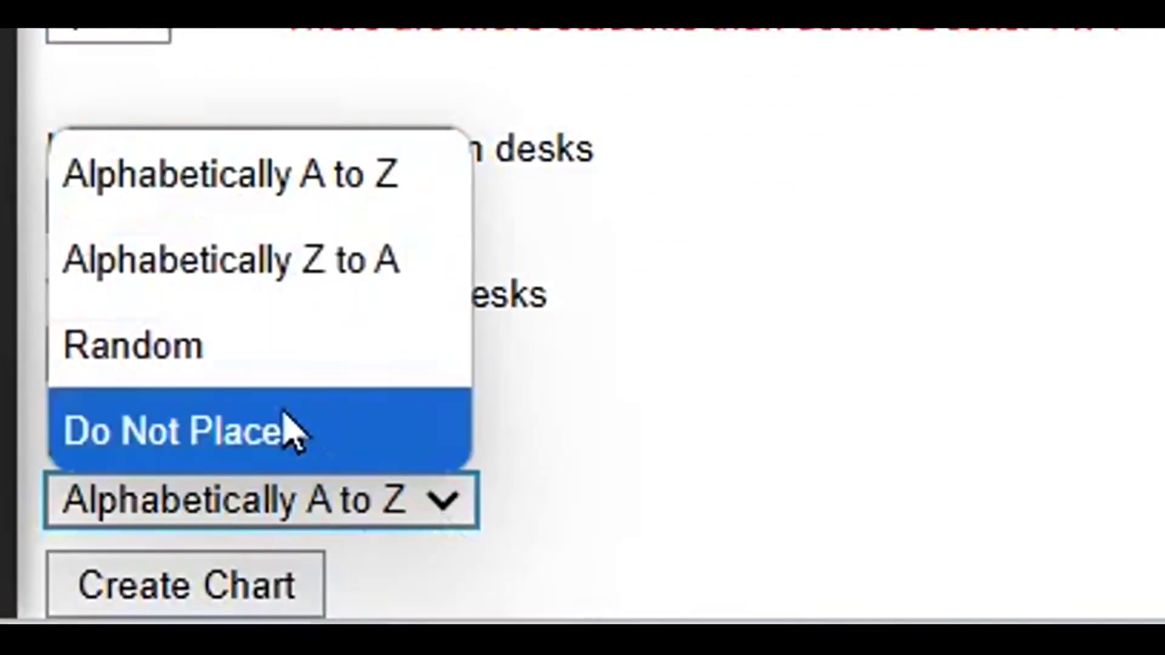
pyautogui.click(276, 432)
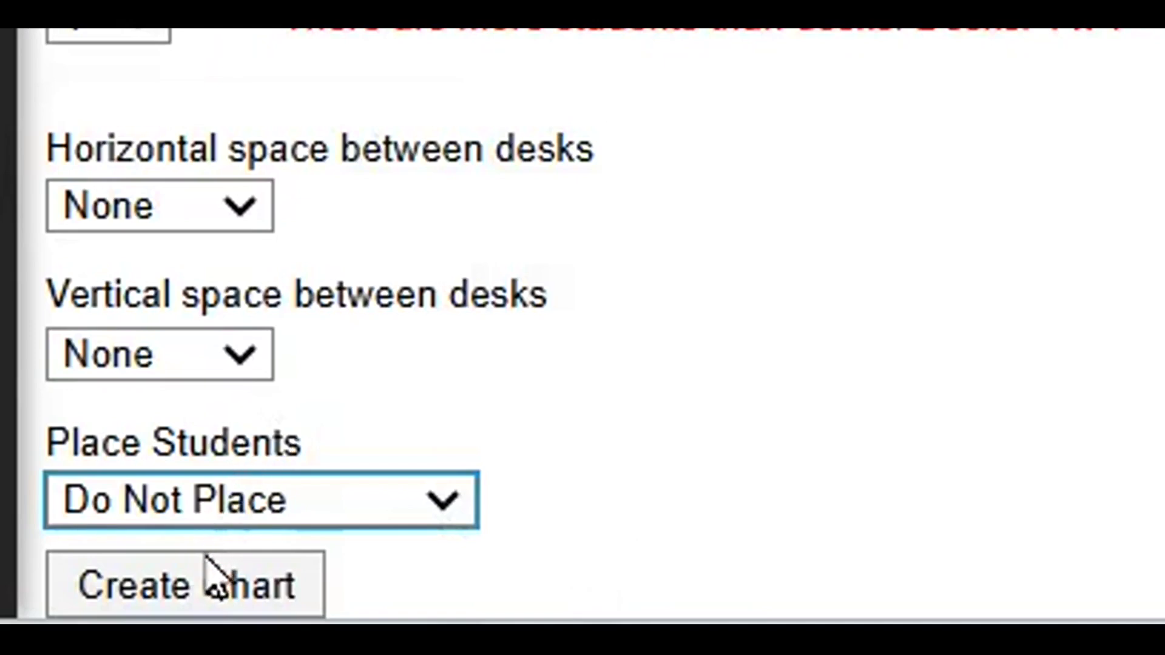
pyautogui.click(202, 601)
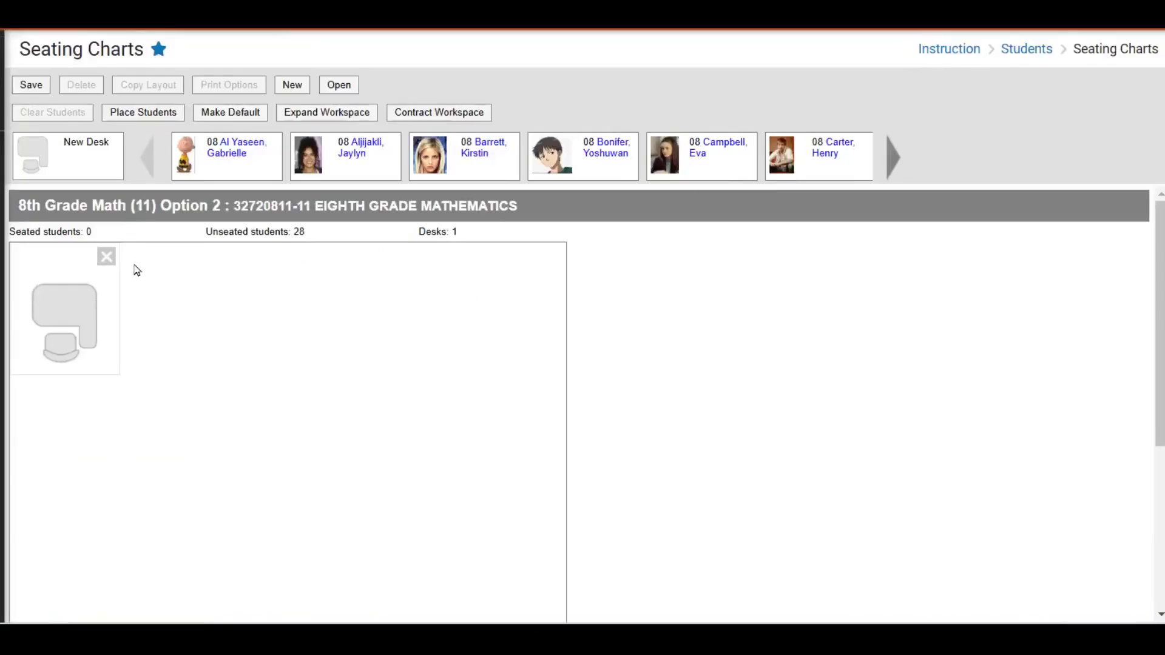
pyautogui.click(106, 258)
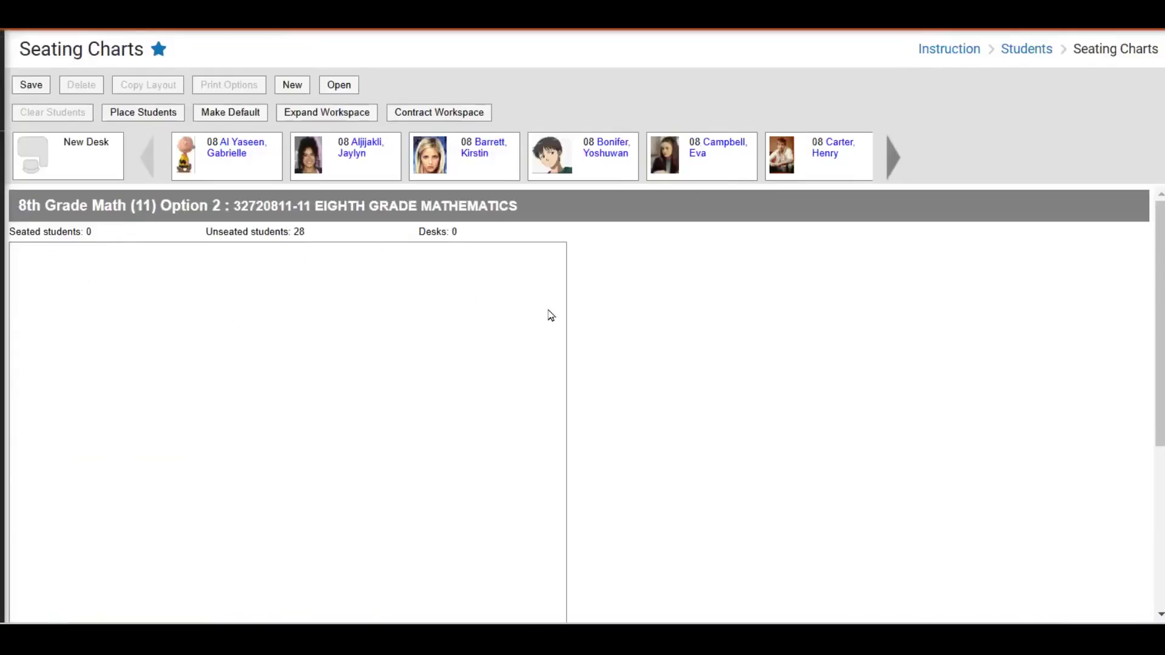
# Seat six unseated students at new desks, widening the workspace to add a third column
pyautogui.moveTo(262, 163); pyautogui.dragTo(93, 304)
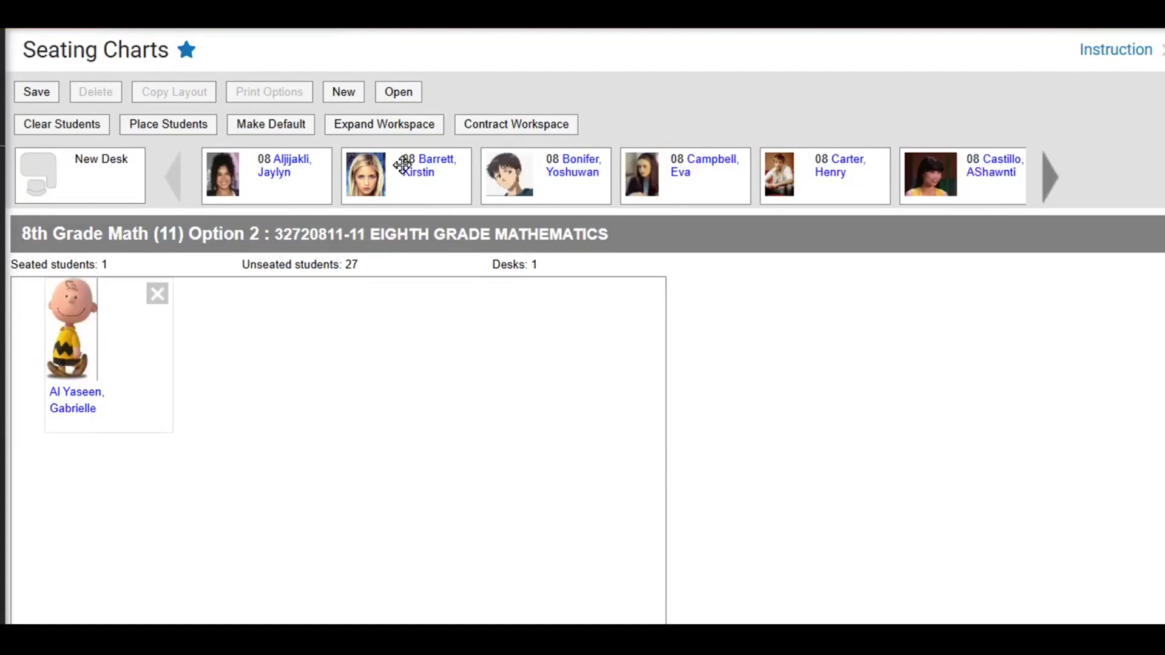
pyautogui.moveTo(402, 165); pyautogui.dragTo(364, 285)
pyautogui.moveTo(267, 167); pyautogui.dragTo(119, 521)
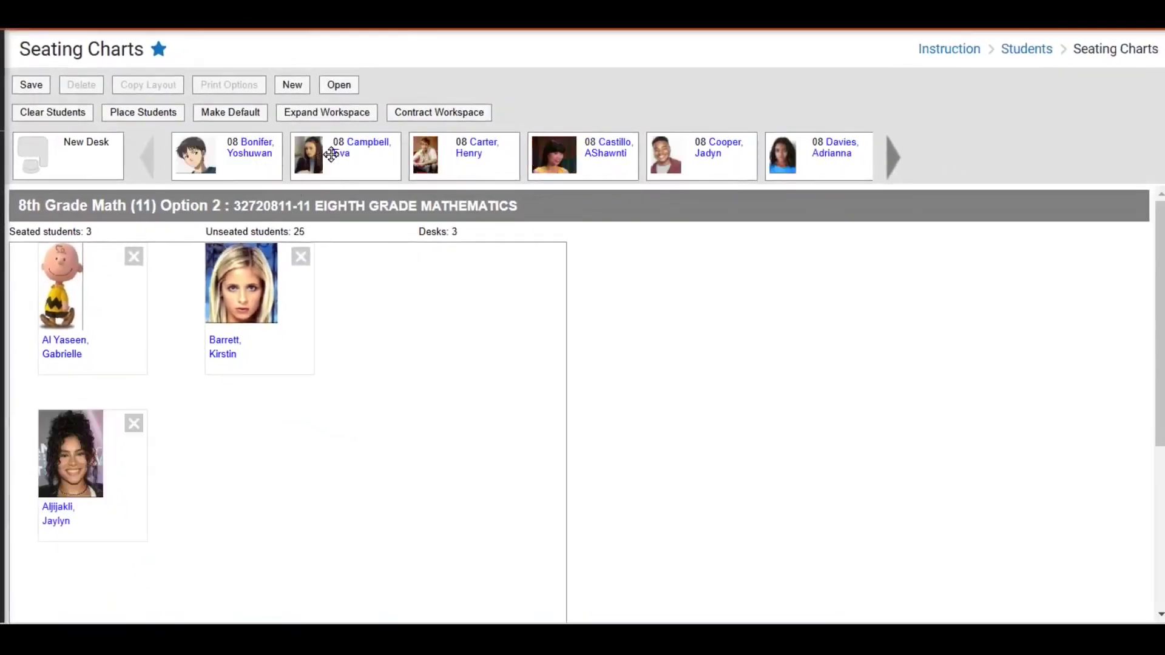
pyautogui.moveTo(330, 154); pyautogui.dragTo(249, 452)
pyautogui.click(352, 116)
pyautogui.click(352, 115)
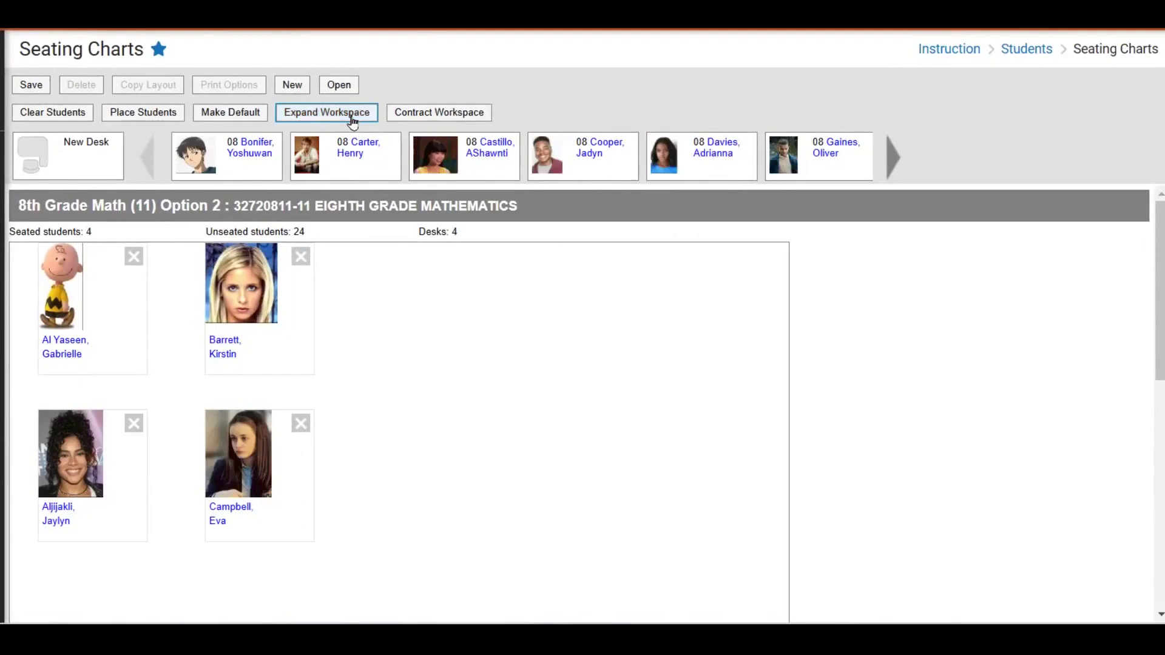
pyautogui.moveTo(195, 154); pyautogui.dragTo(492, 279)
pyautogui.moveTo(435, 155); pyautogui.dragTo(491, 440)
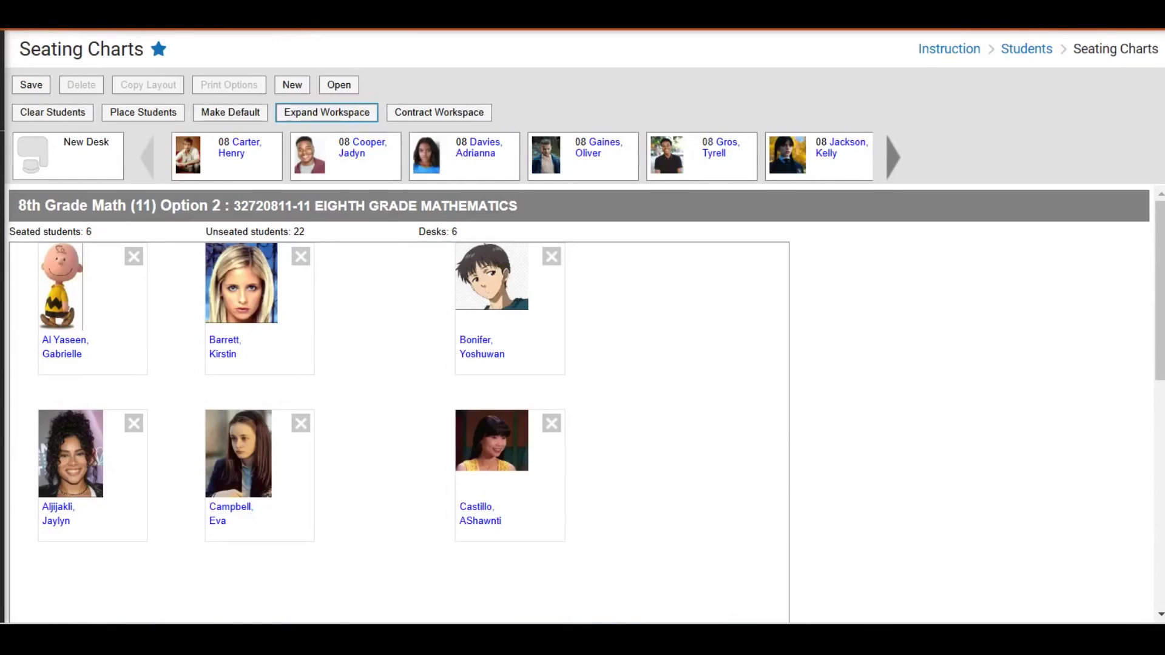
# Seat six more students at new lower-row desks, bringing the chart to 12 seated
pyautogui.scroll(-5, 1160, 261)
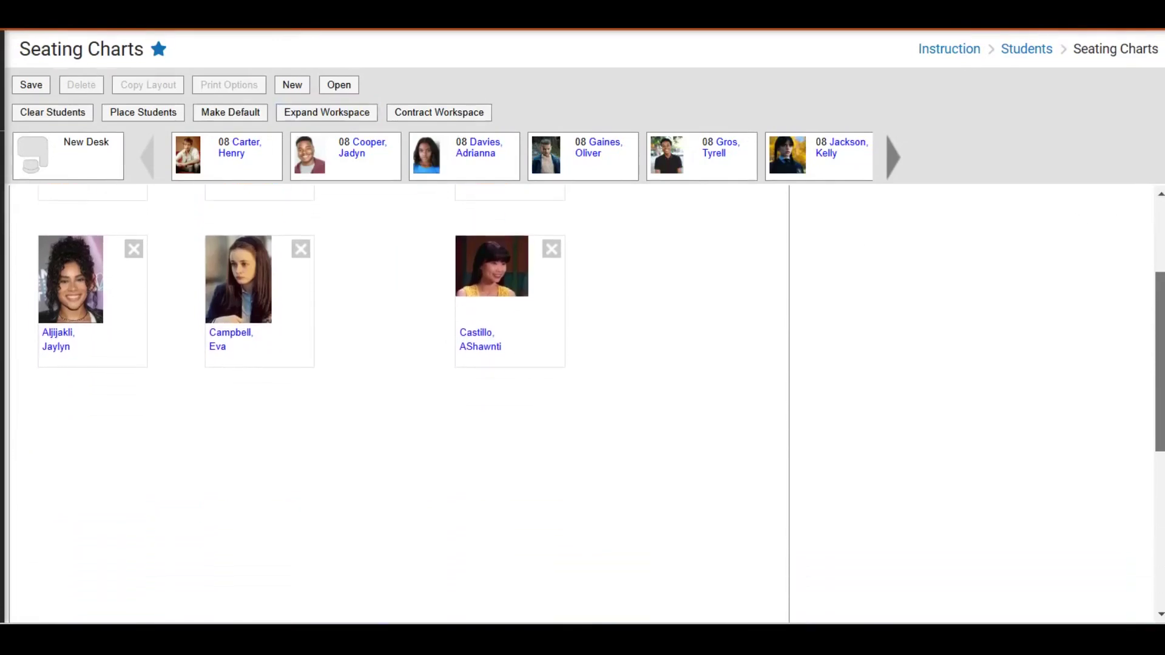
pyautogui.moveTo(270, 166); pyautogui.dragTo(73, 431)
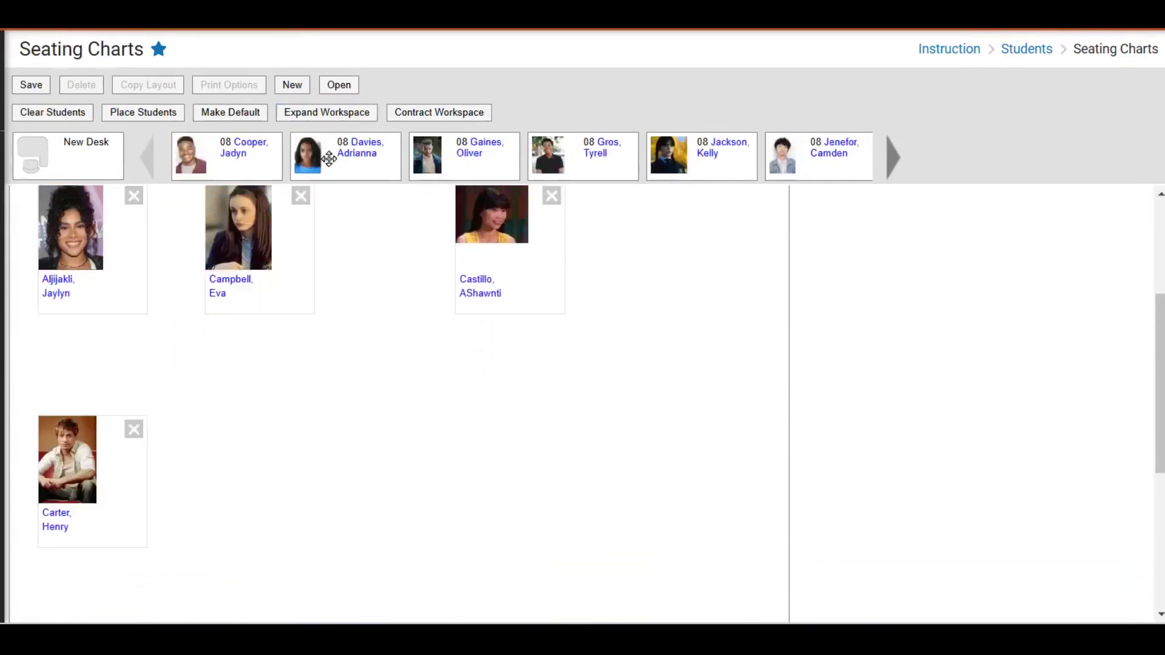
pyautogui.moveTo(327, 154); pyautogui.dragTo(259, 486)
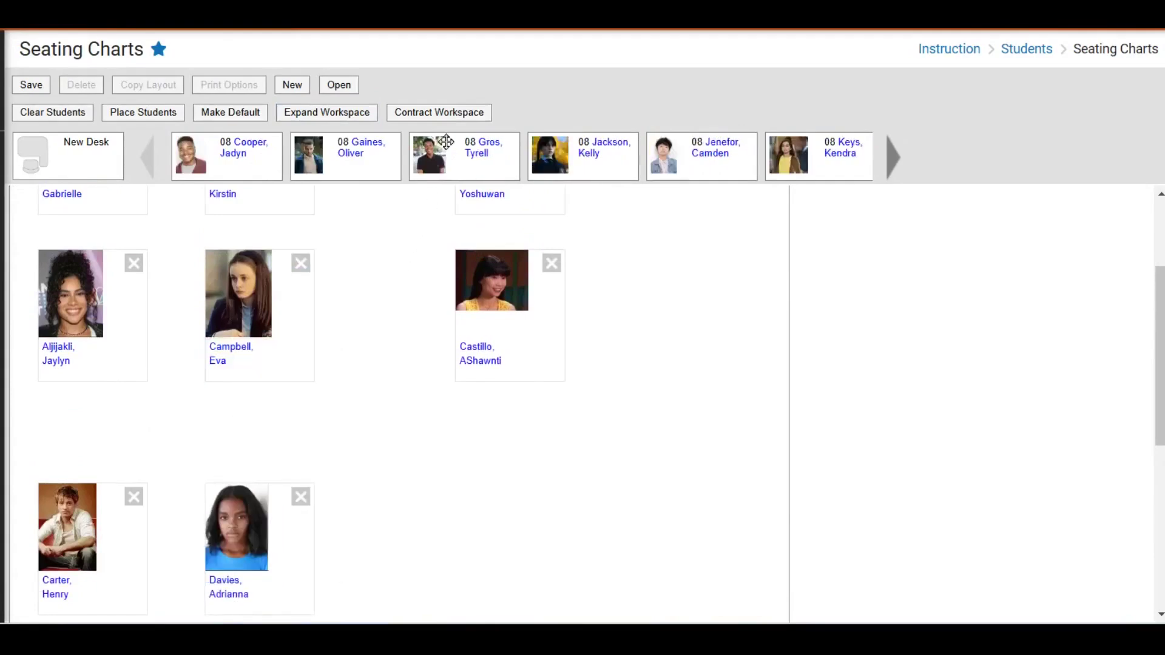
pyautogui.moveTo(467, 154); pyautogui.dragTo(491, 522)
pyautogui.scroll(-2, 491, 424)
pyautogui.scroll(-2, 401, 401)
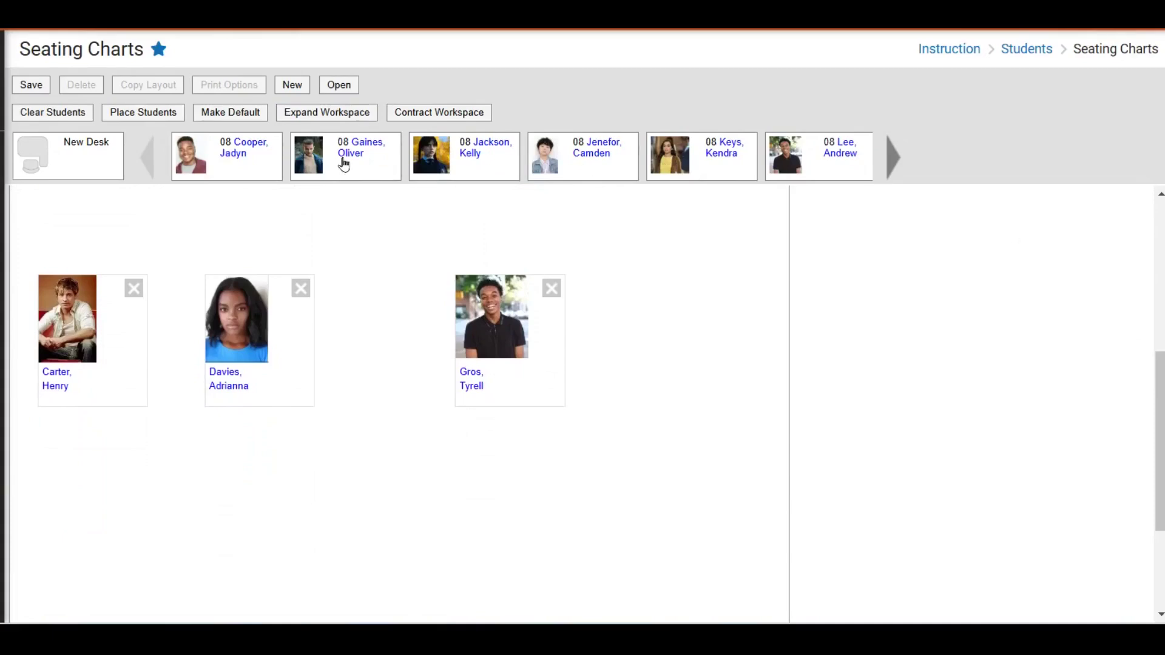
pyautogui.moveTo(219, 135); pyautogui.dragTo(177, 550)
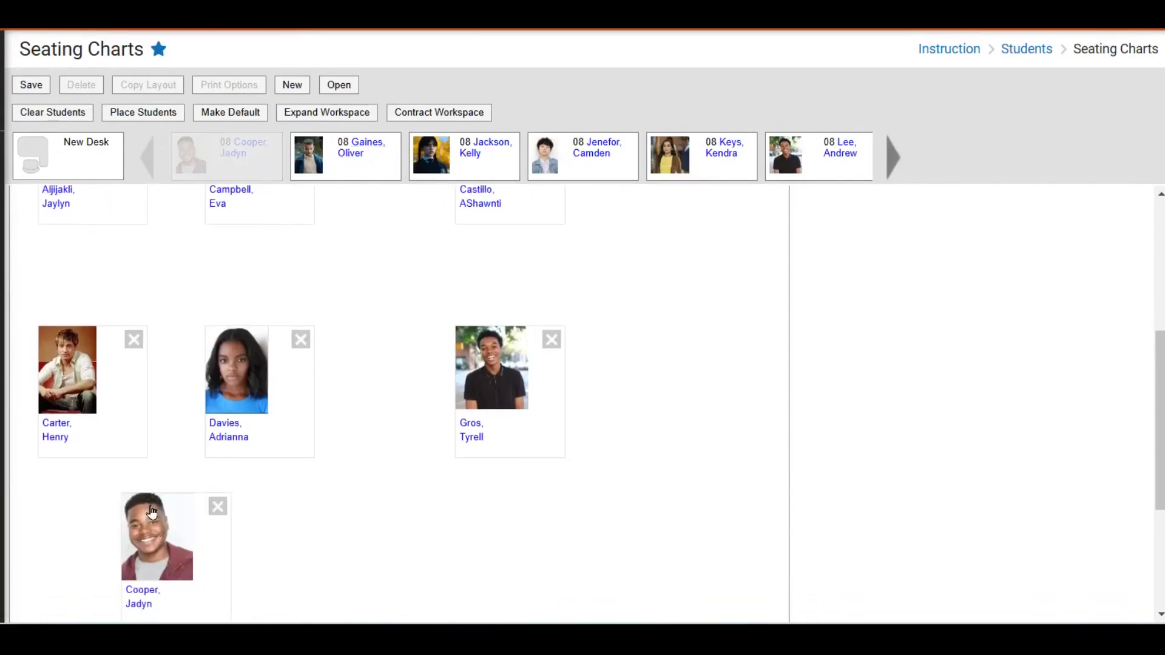
pyautogui.moveTo(352, 163); pyautogui.dragTo(358, 516)
pyautogui.moveTo(486, 153); pyautogui.dragTo(561, 515)
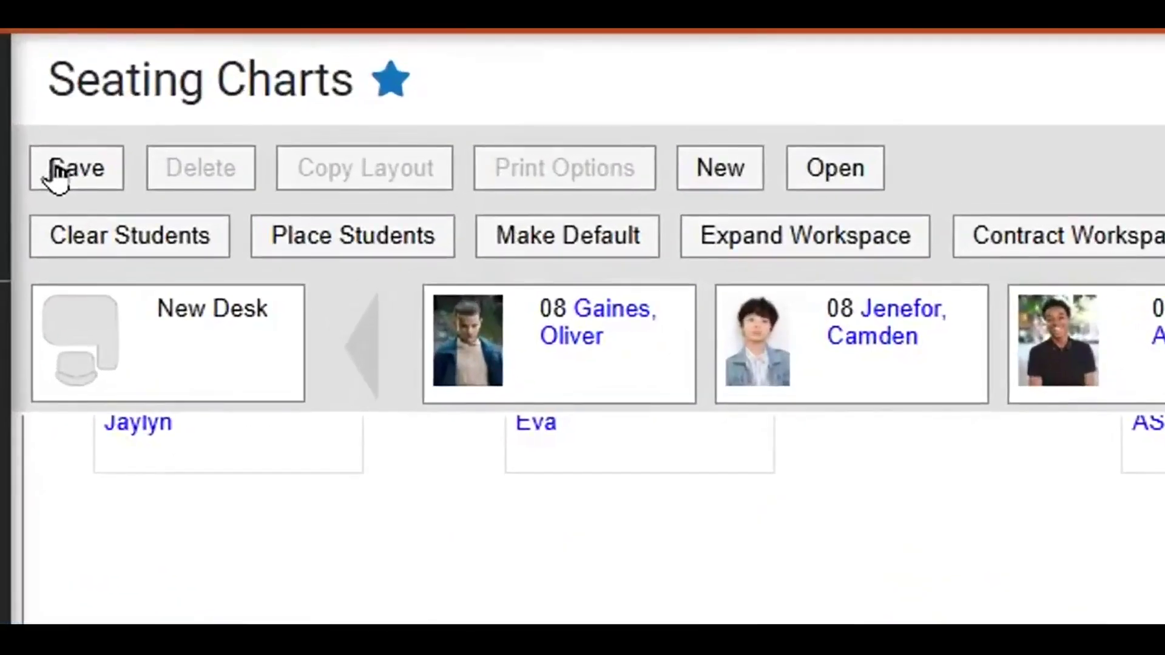
# Save the chart, contract the workspace, save again and bring up the print options
pyautogui.click(55, 168)
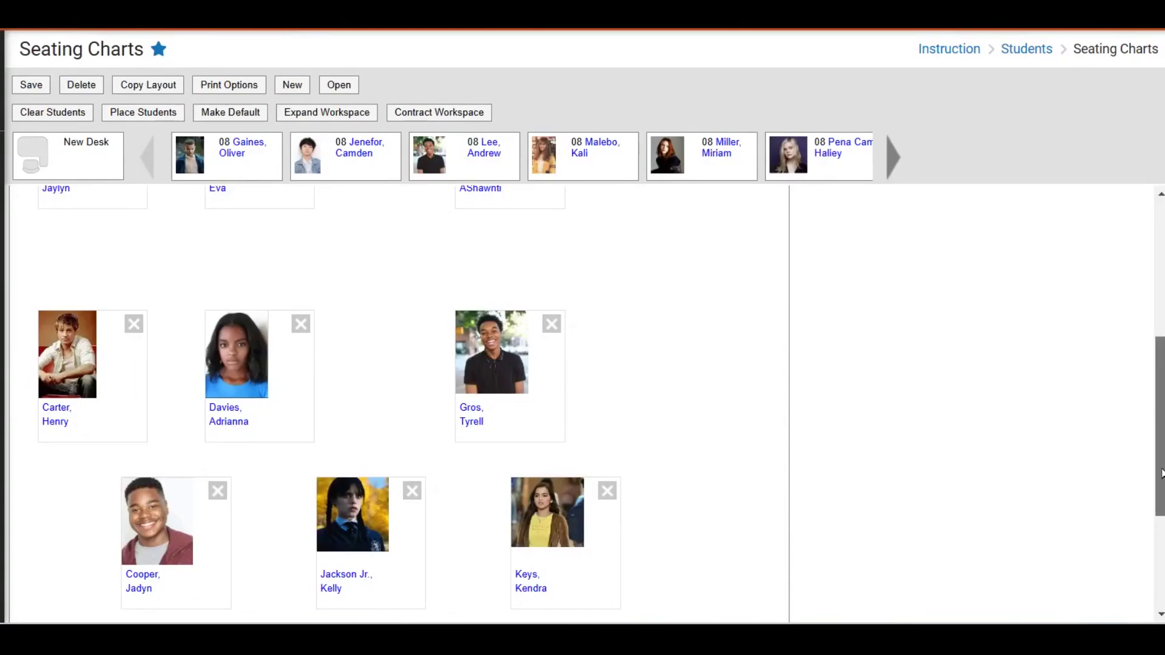
pyautogui.moveTo(1161, 473); pyautogui.dragTo(1155, 308)
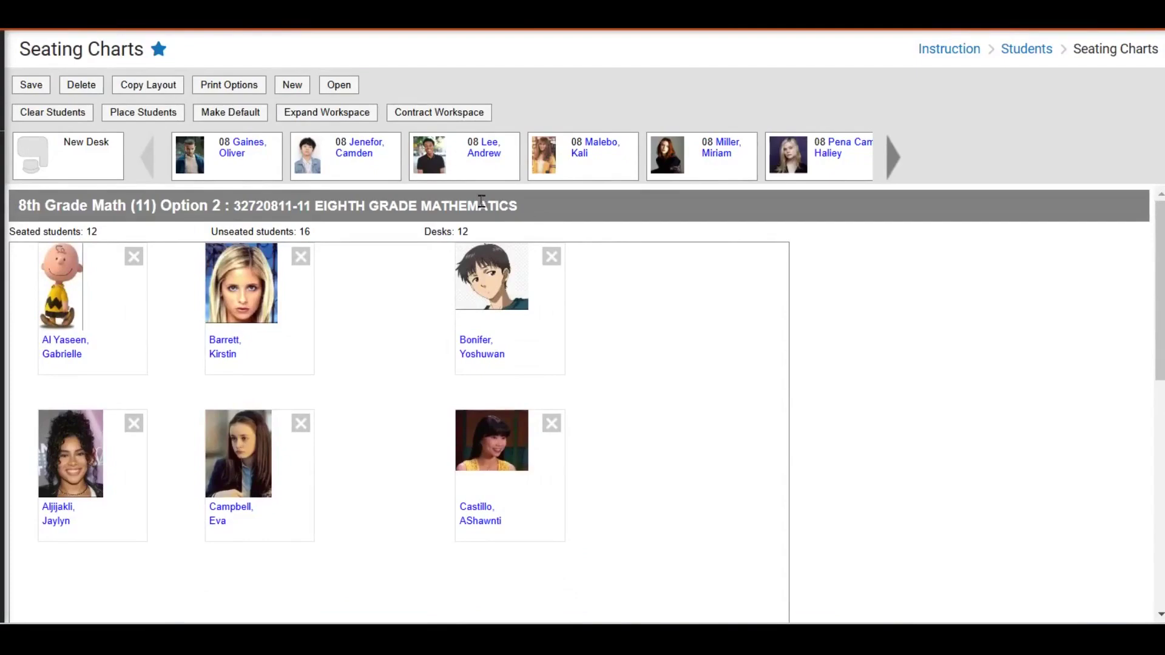
pyautogui.click(456, 113)
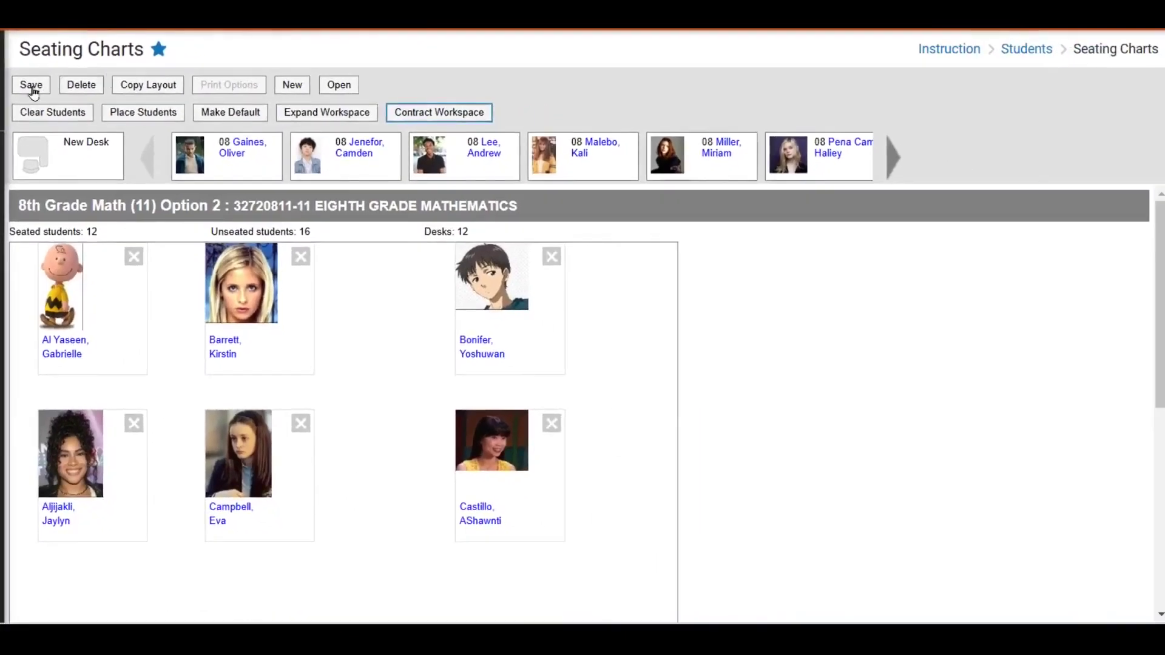
pyautogui.click(44, 109)
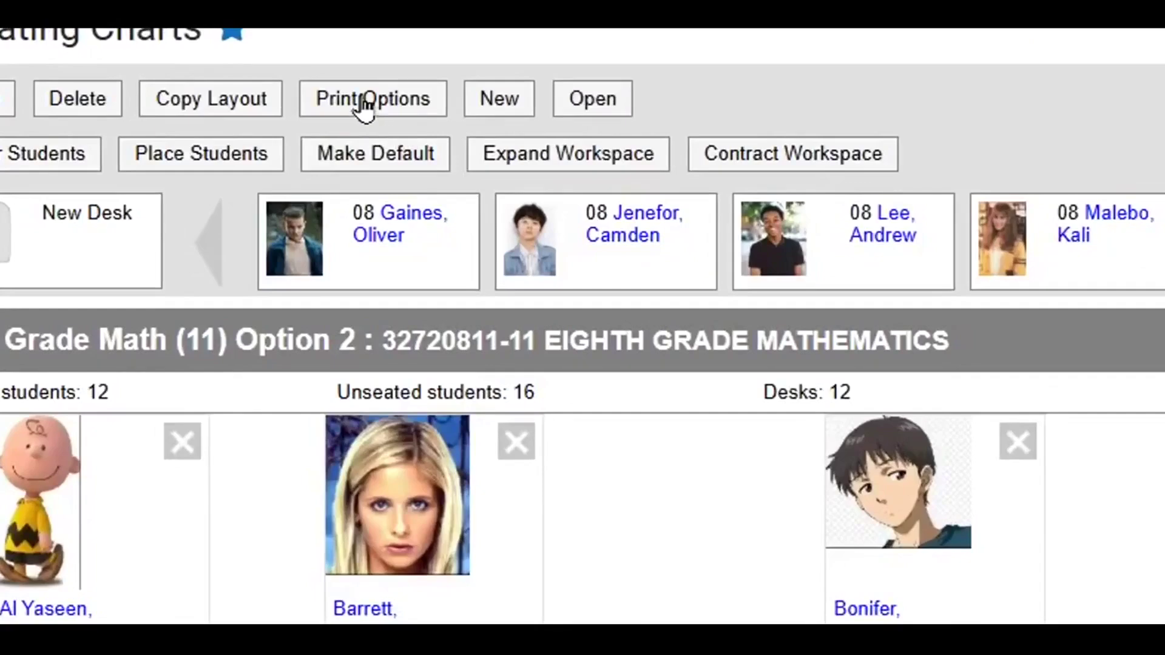
pyautogui.click(225, 86)
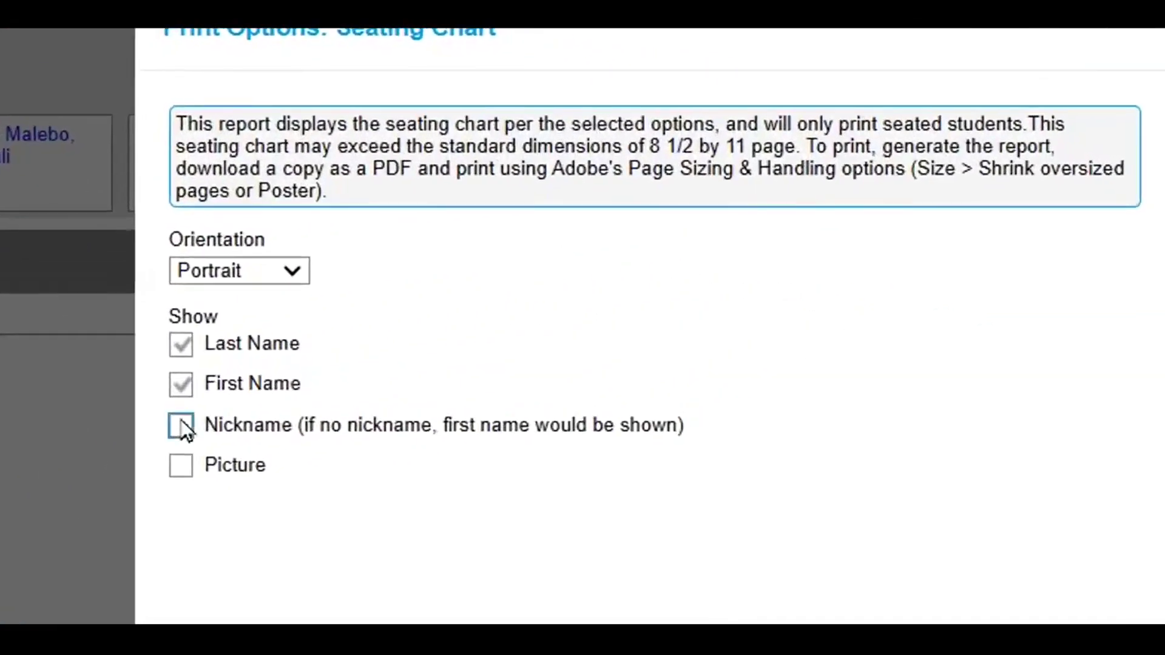
# Check Nickname and Picture, keep Portrait orientation, then cancel the print options without printing
pyautogui.click(674, 288)
pyautogui.click(181, 468)
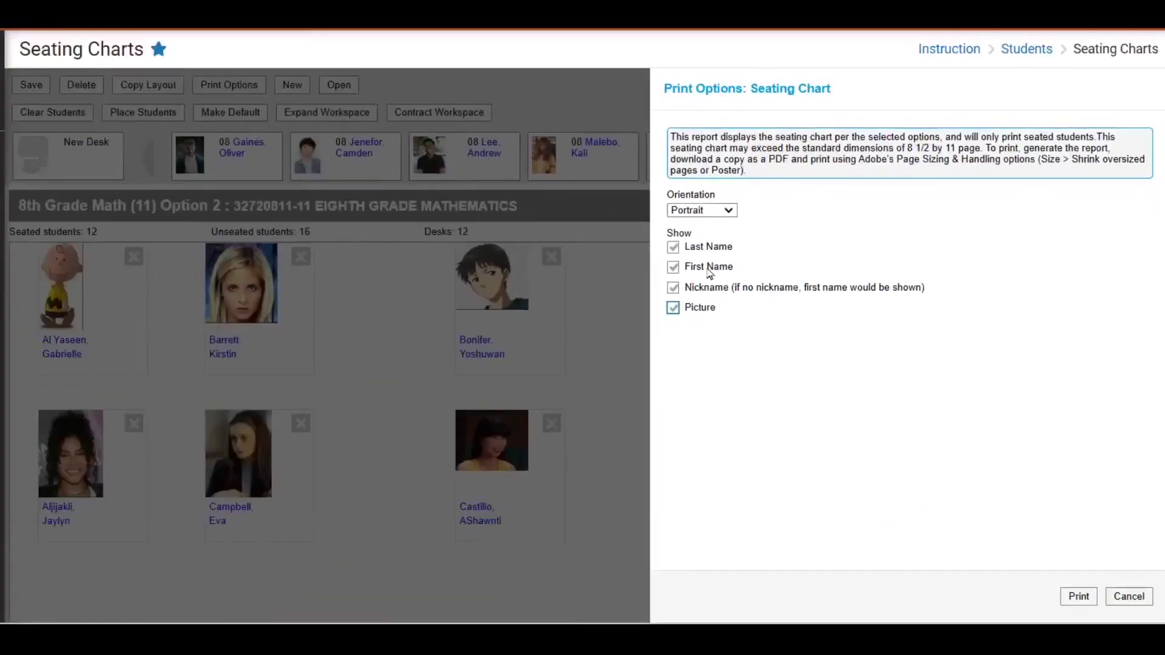
pyautogui.click(276, 271)
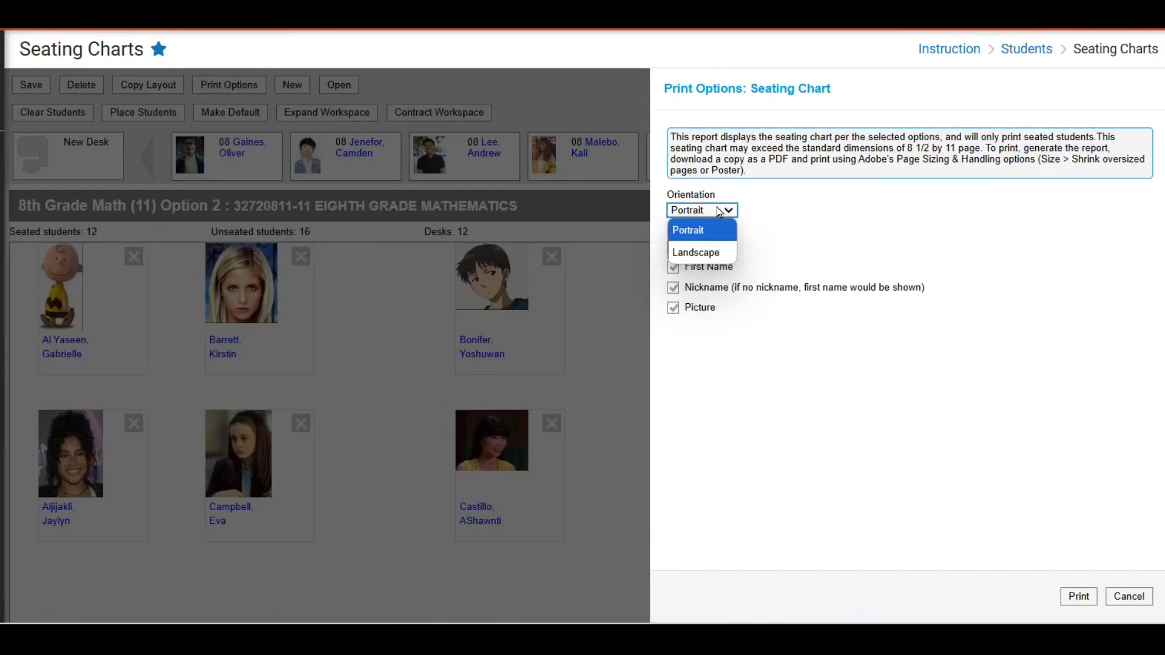
pyautogui.click(720, 210)
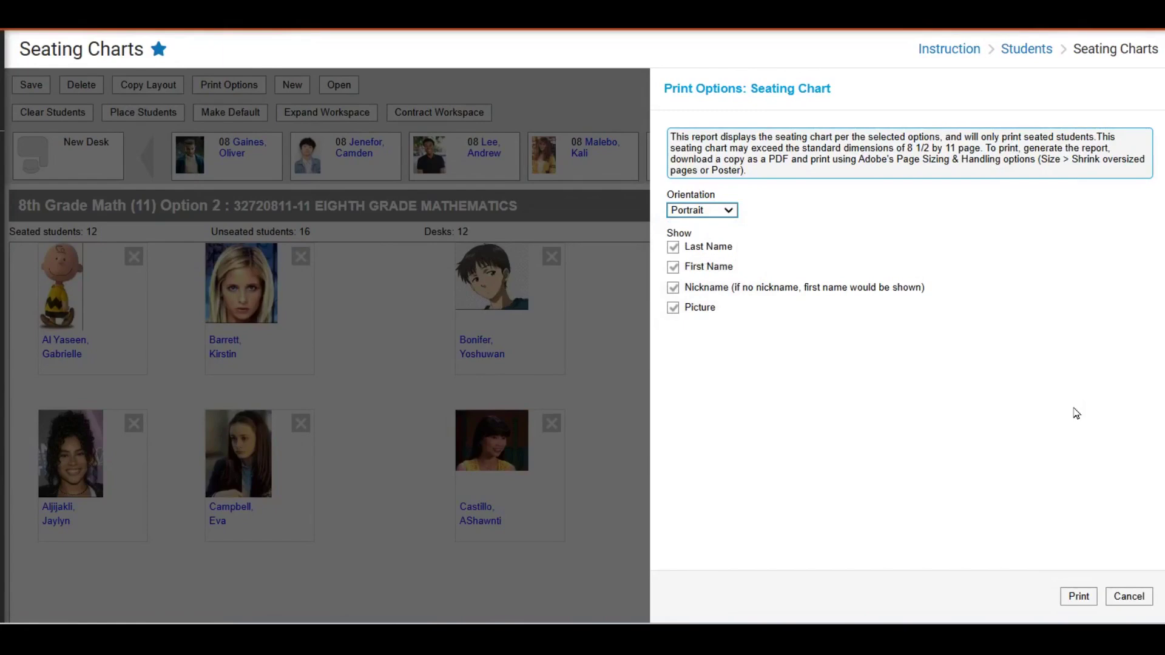
pyautogui.click(1137, 597)
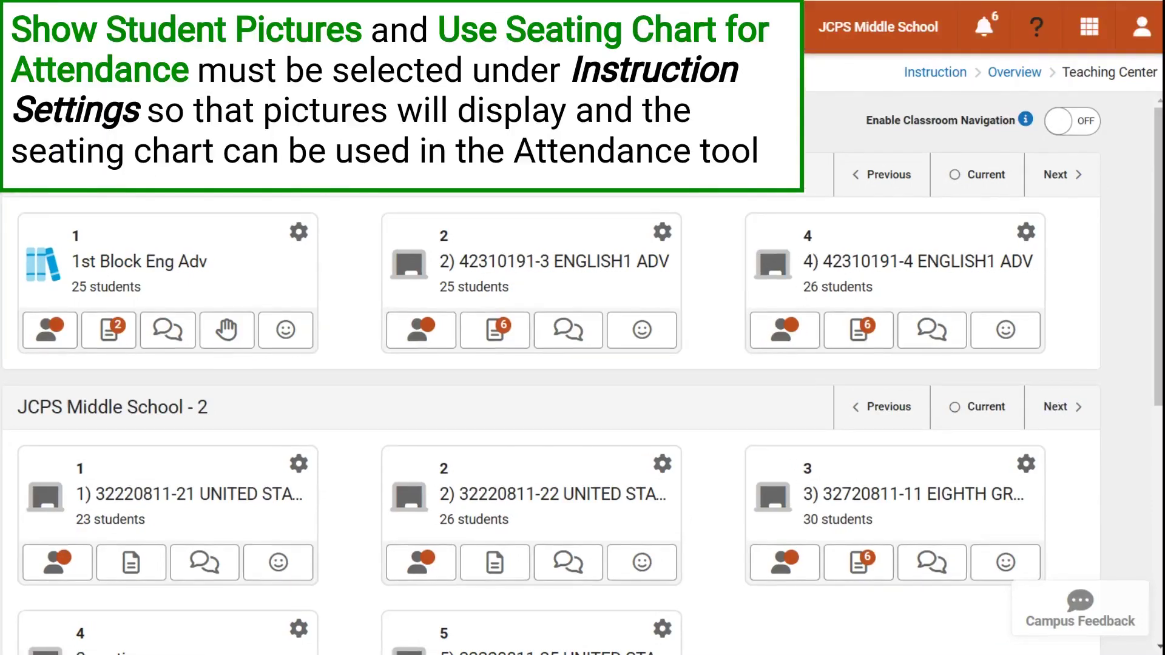
# Turn on Show Student Picture and Use Seating Chart for Attendance in Instruction Settings and save
pyautogui.click(1143, 24)
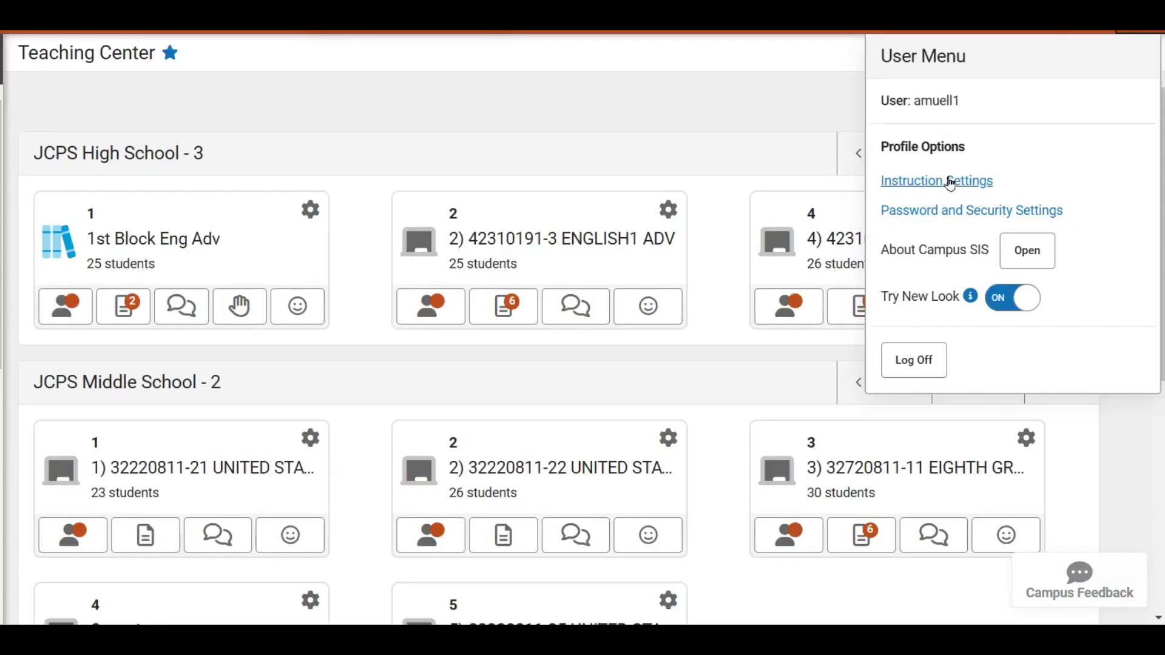
pyautogui.click(970, 252)
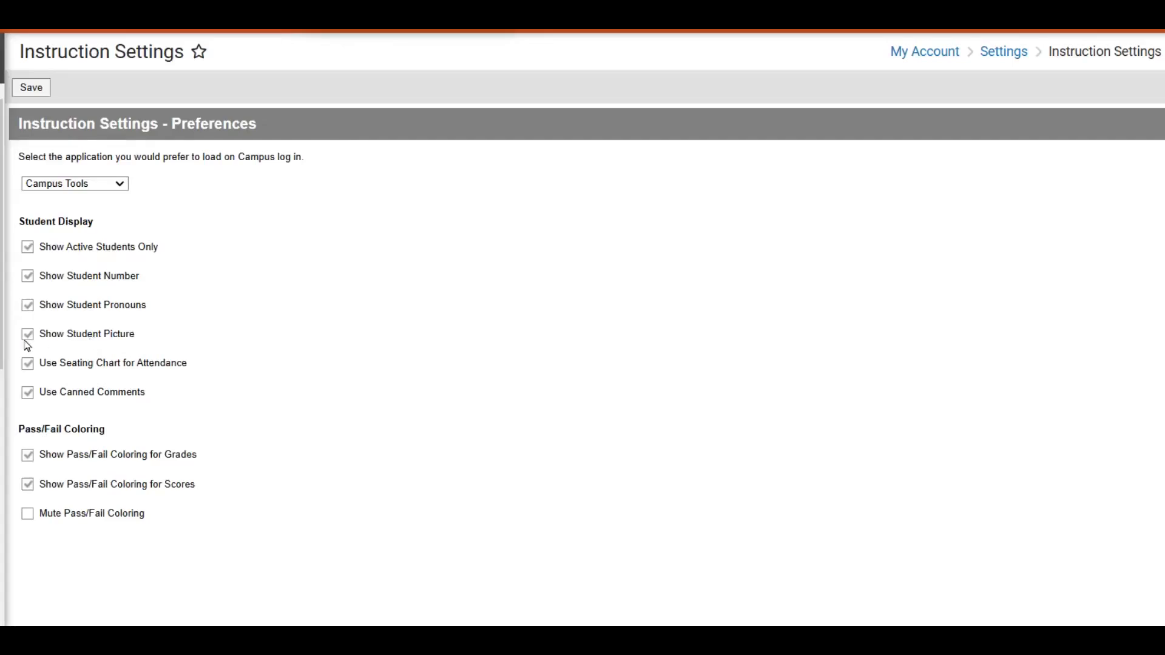
pyautogui.click(27, 335)
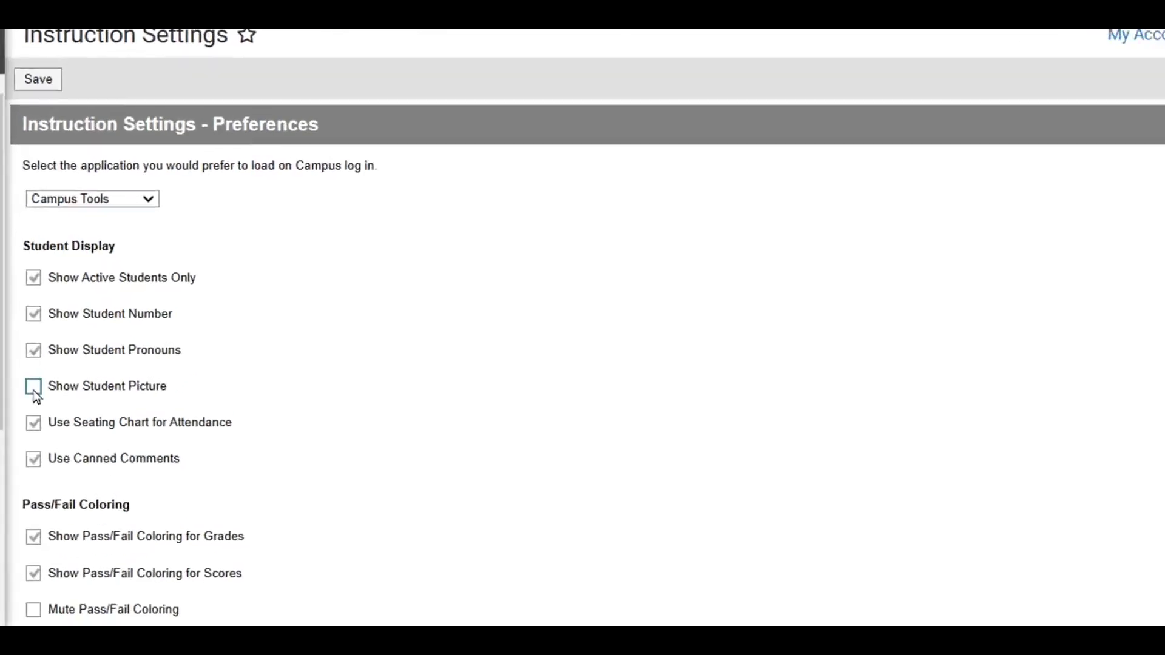
pyautogui.click(27, 335)
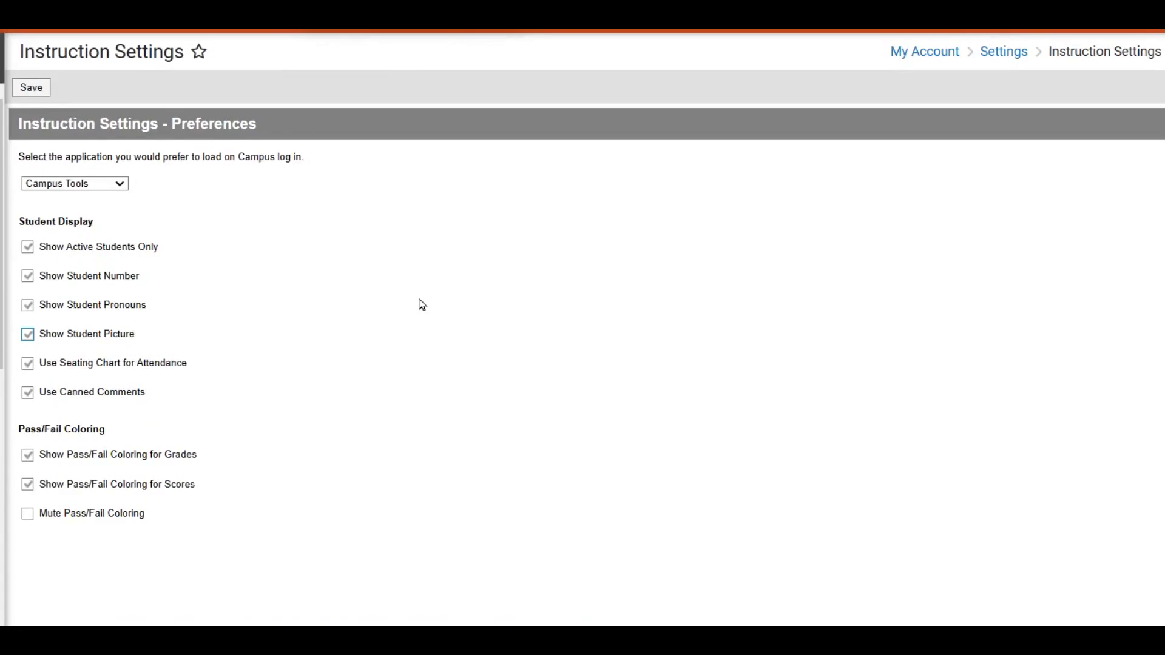
pyautogui.click(28, 366)
pyautogui.click(35, 91)
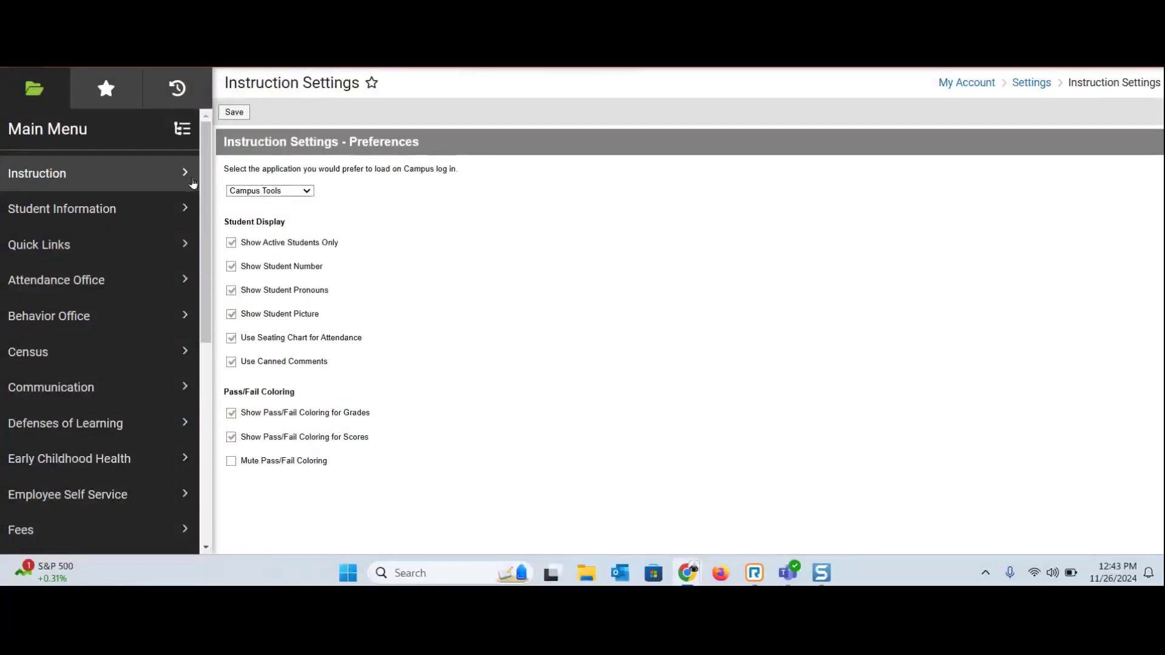
# In Attendance, mark two Period 5 students absent from the list view and save
pyautogui.click(147, 177)
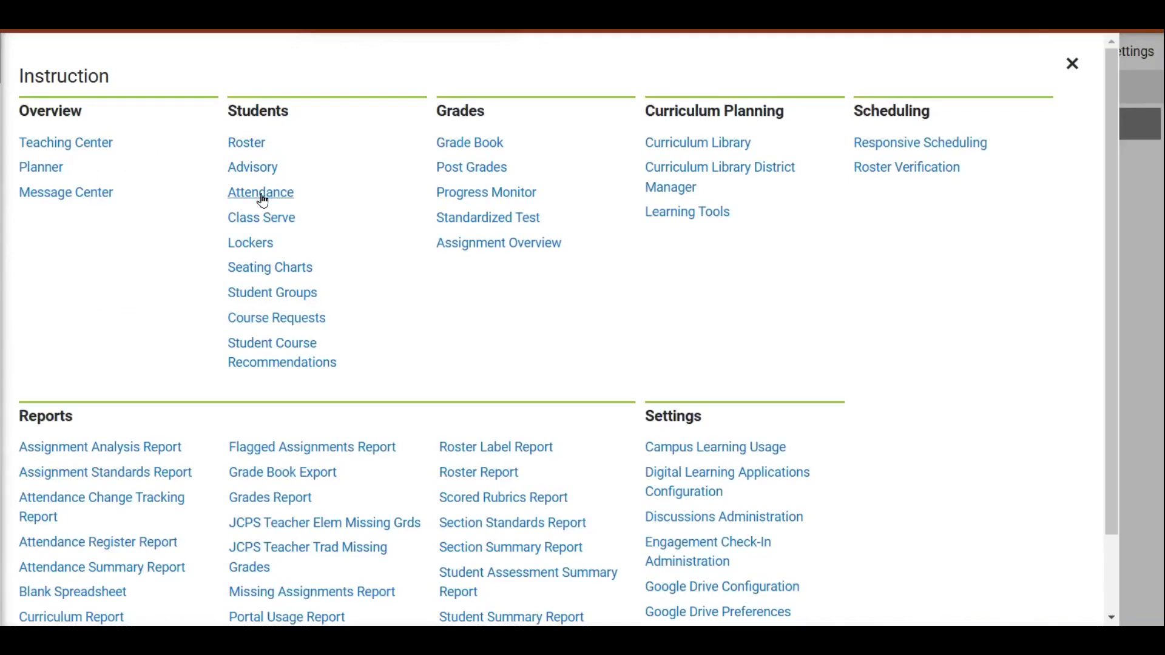
pyautogui.click(428, 197)
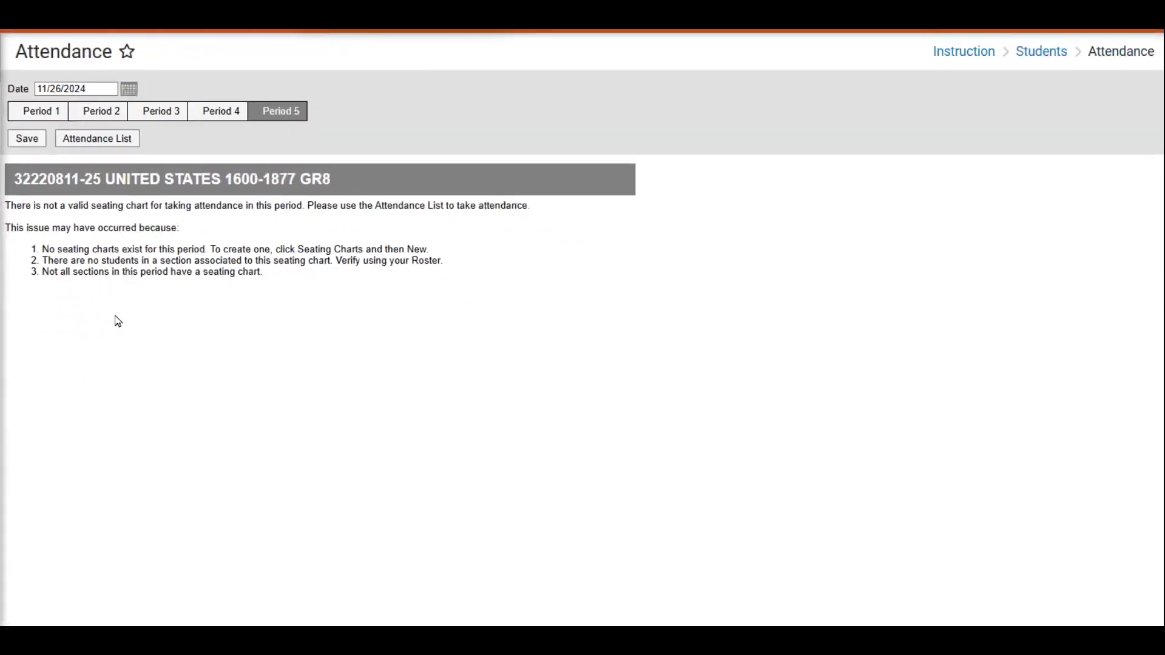
pyautogui.click(108, 139)
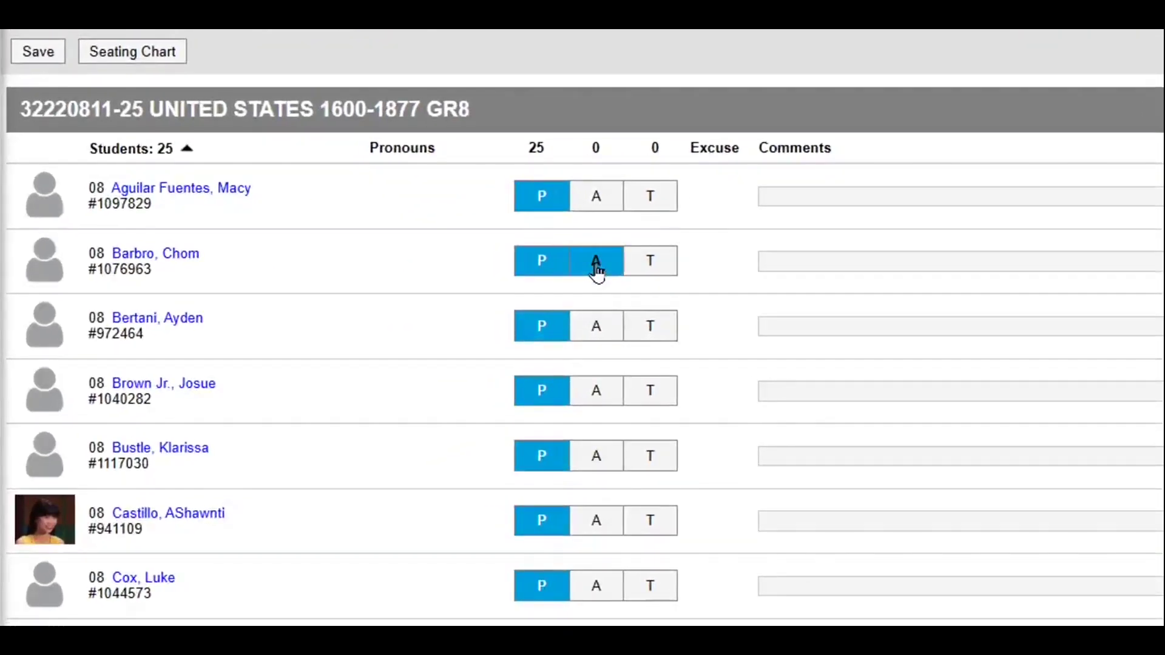
pyautogui.click(419, 289)
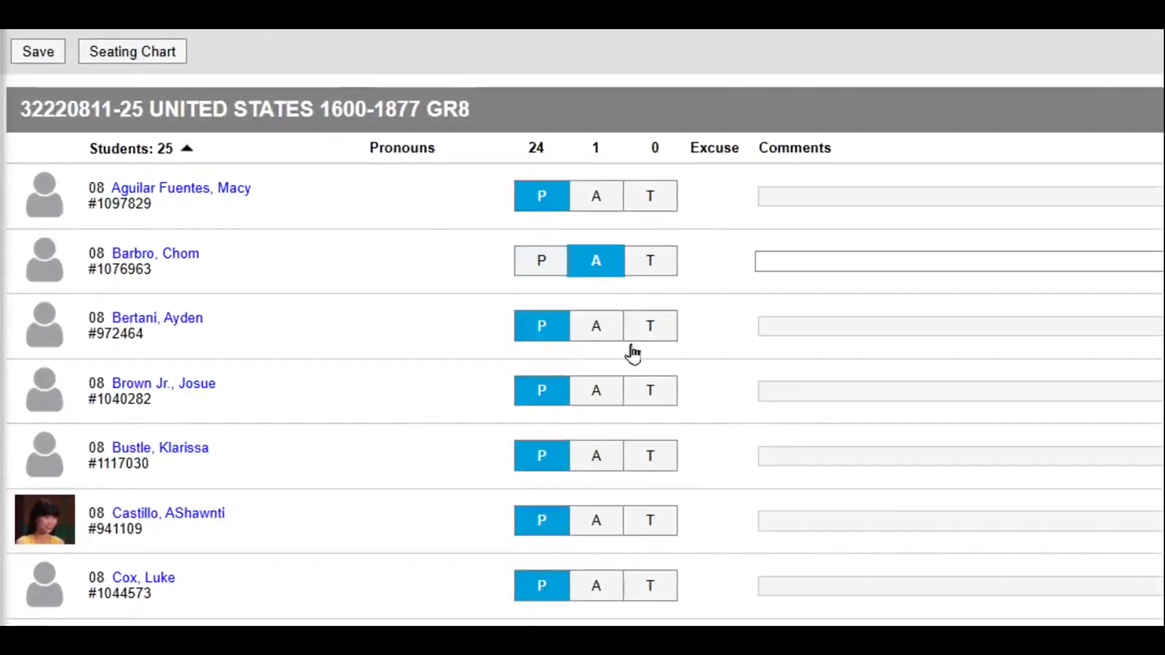
pyautogui.click(603, 457)
pyautogui.click(24, 46)
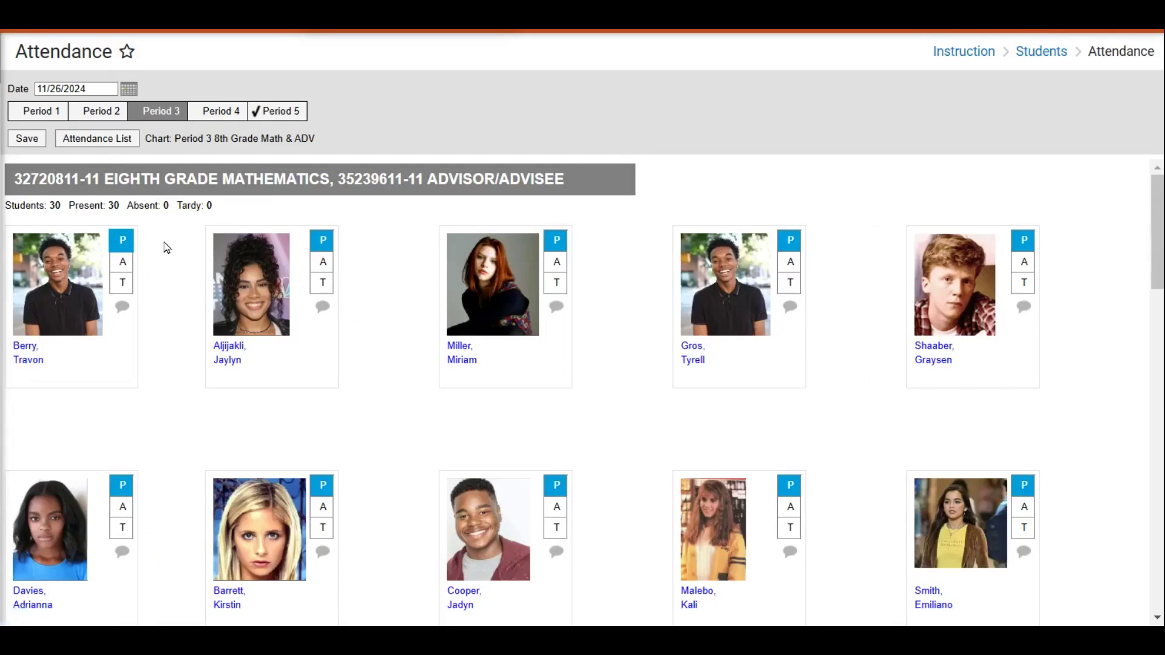
# Mark three Period 3 students absent on the seating chart, then switch to the list view and back
pyautogui.click(120, 263)
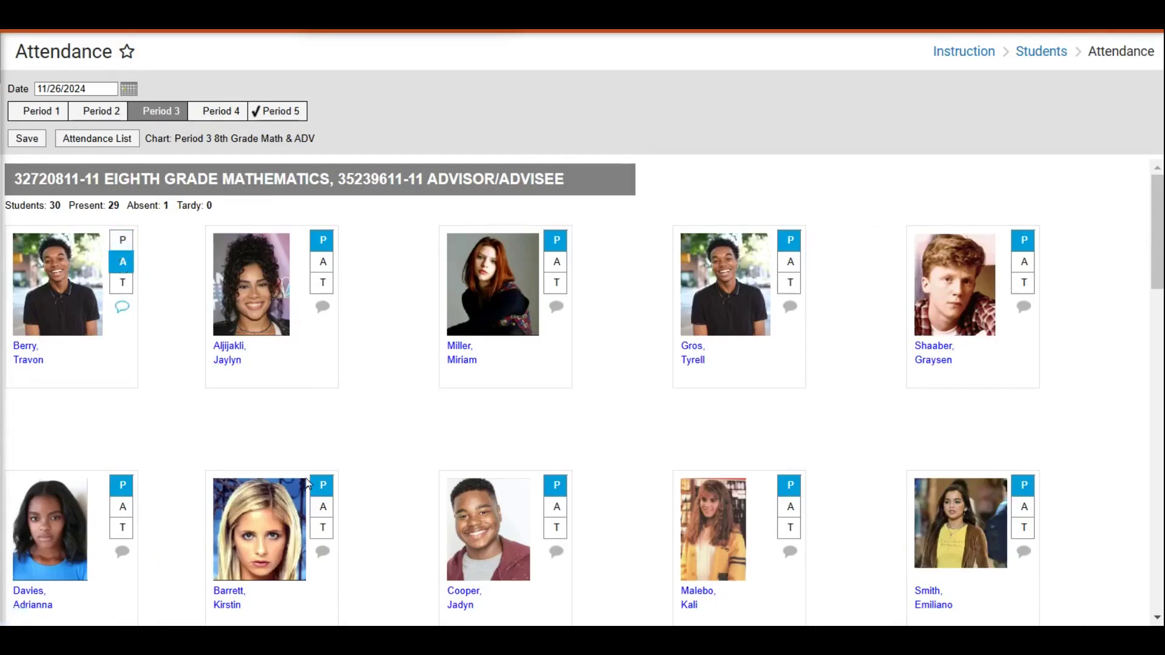
pyautogui.click(322, 514)
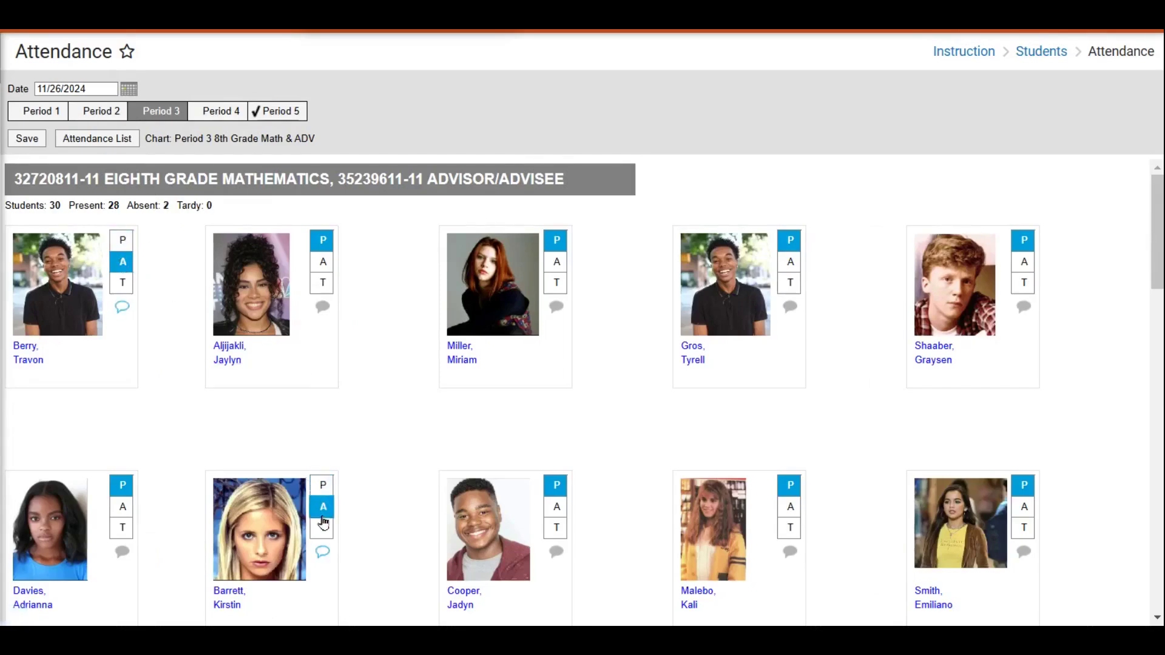
pyautogui.click(791, 262)
pyautogui.click(104, 143)
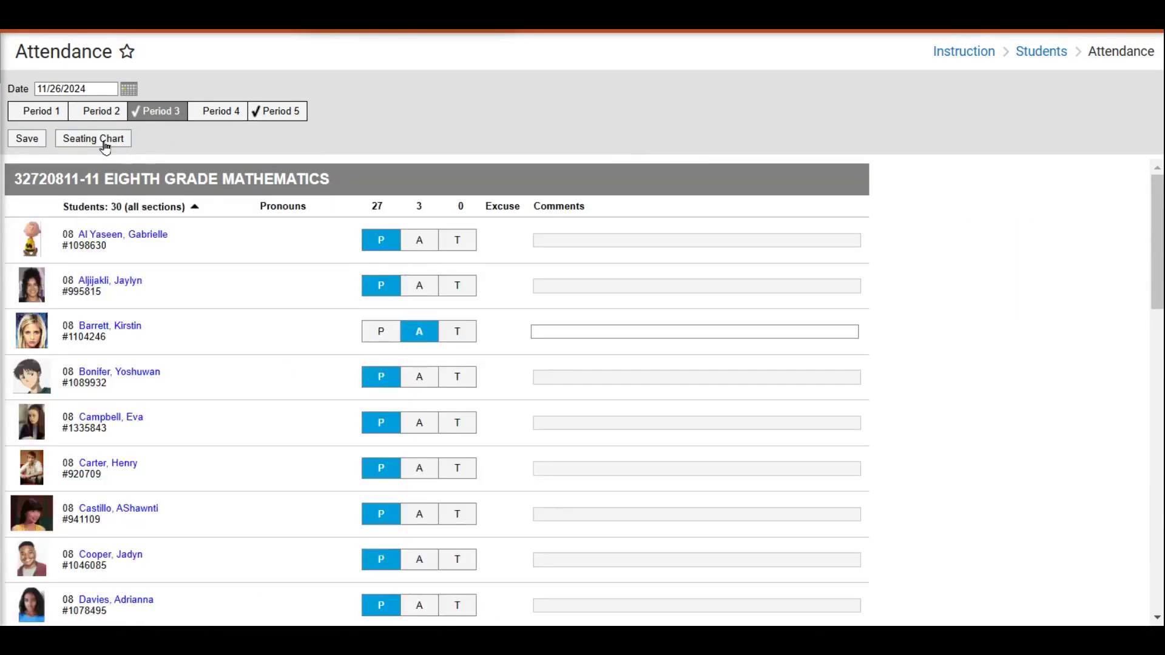
pyautogui.click(105, 145)
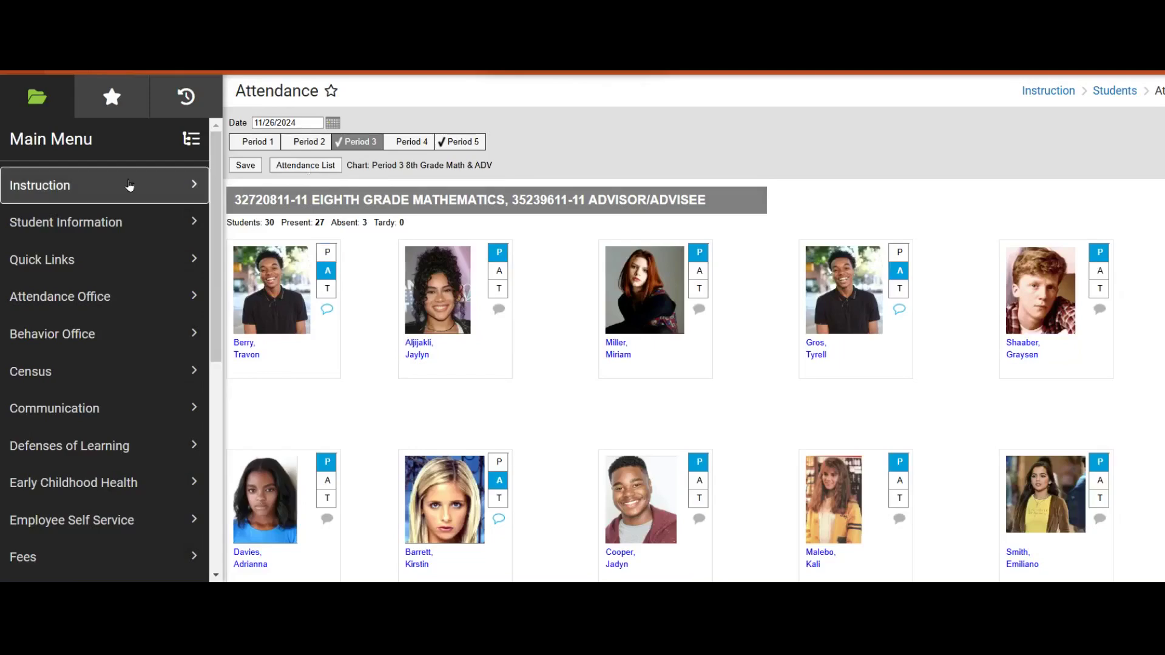
# Back on the Teaching Center, dismiss the Questions popup and review the eighth grade math attendance (27/30) before closing it
pyautogui.click(130, 185)
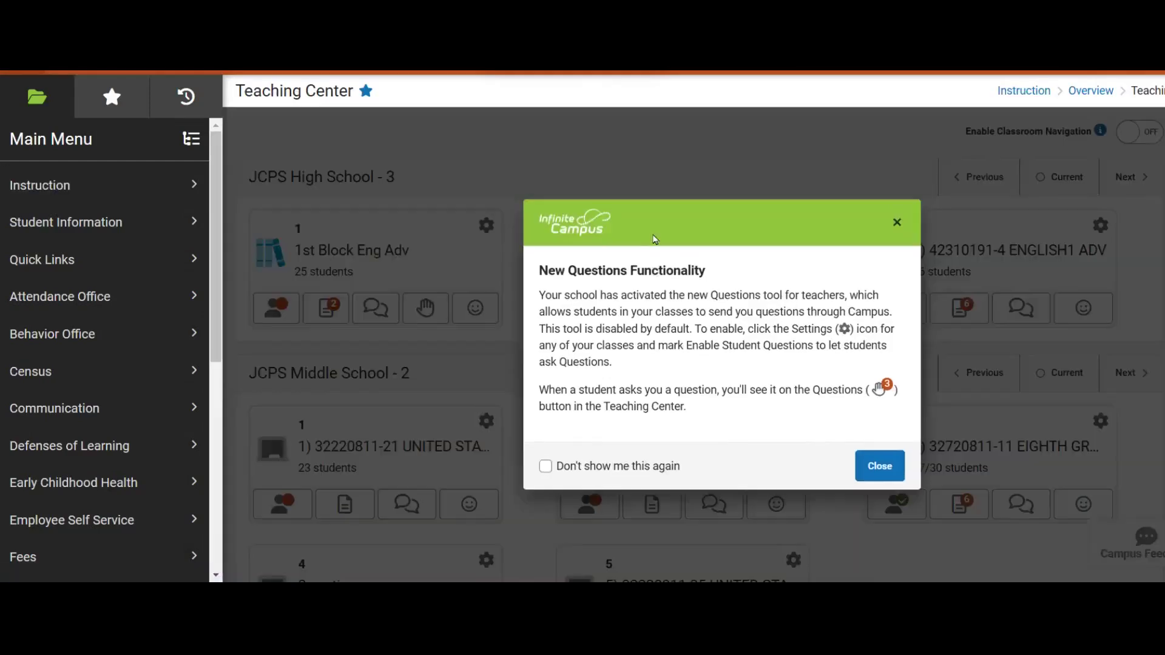
pyautogui.press('Escape')
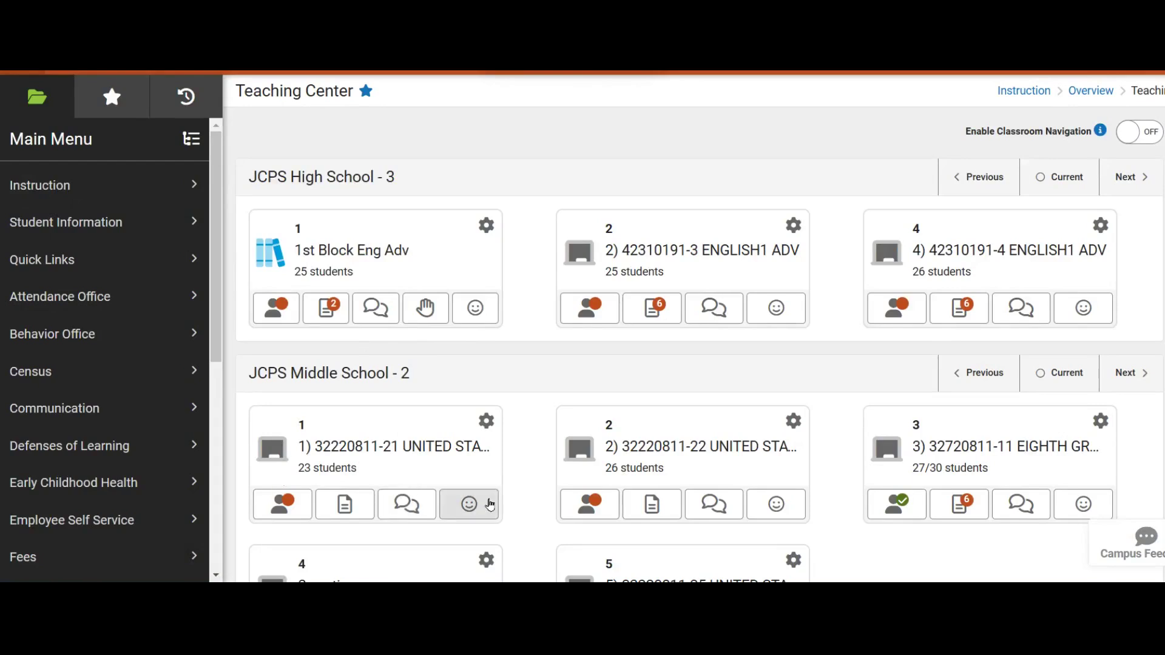
pyautogui.click(916, 513)
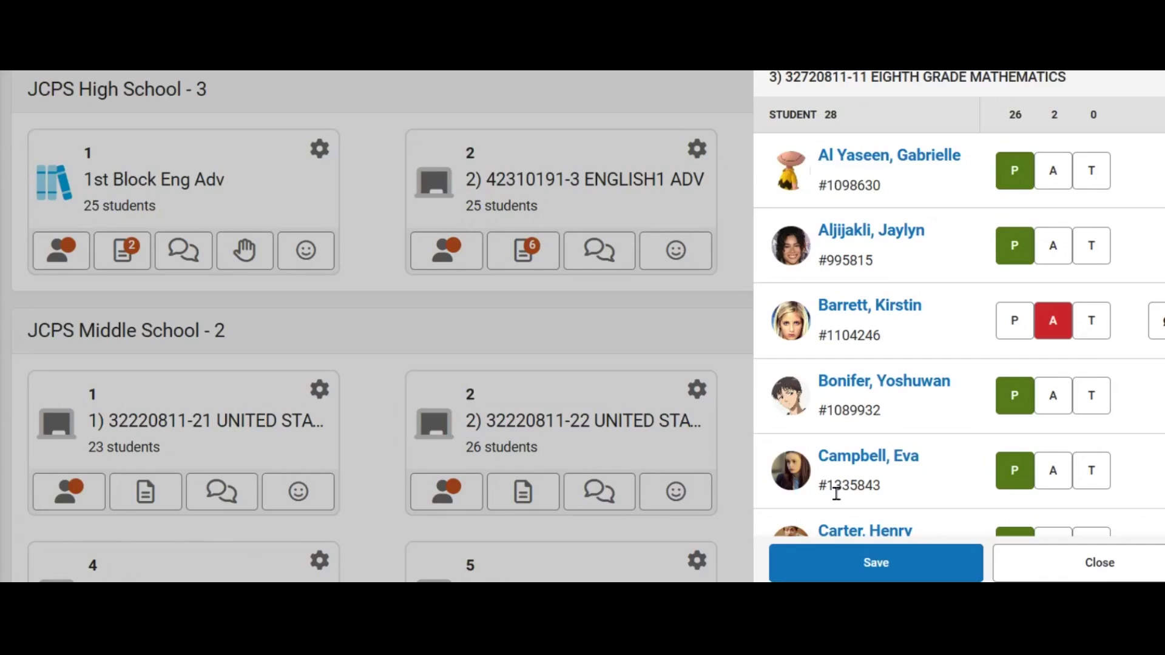
pyautogui.click(1123, 563)
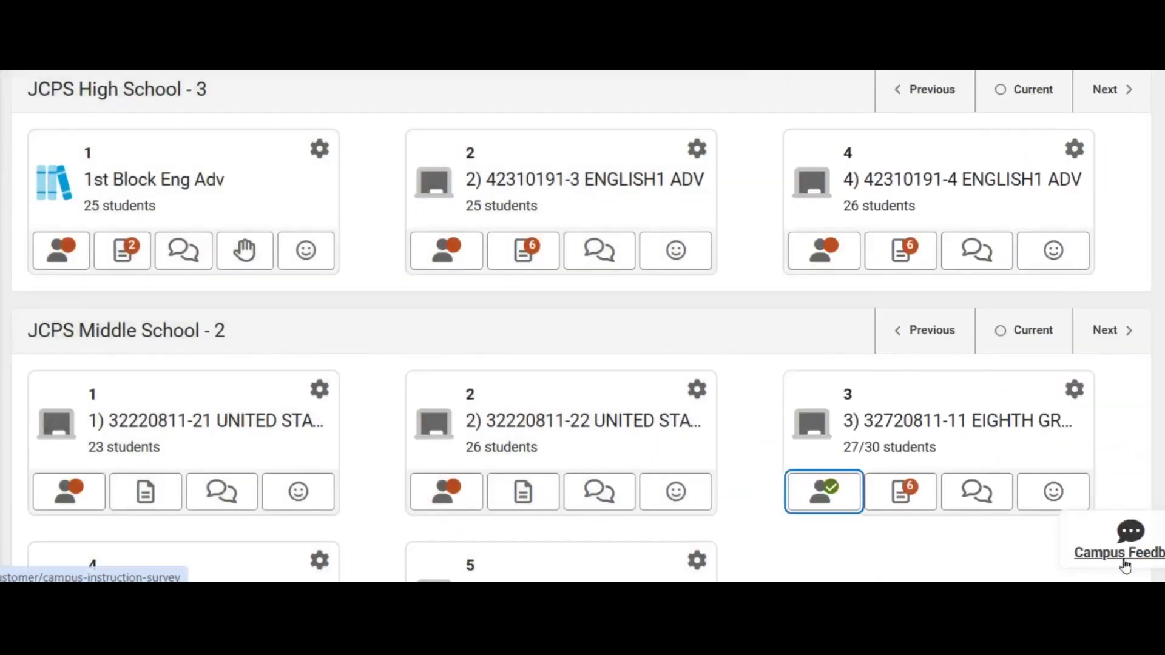